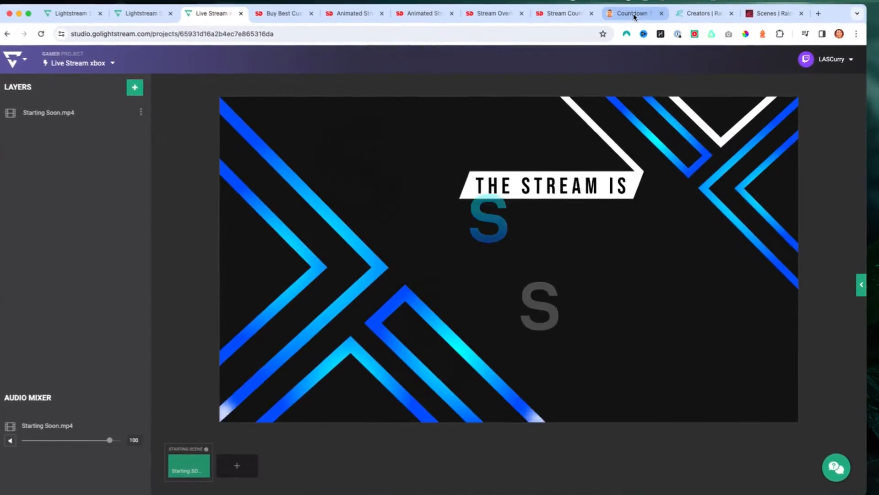
- Set the countdown timer's end text to Stream Starting and generate the timer
{"action": "left_click", "coordinate": [634, 14]}
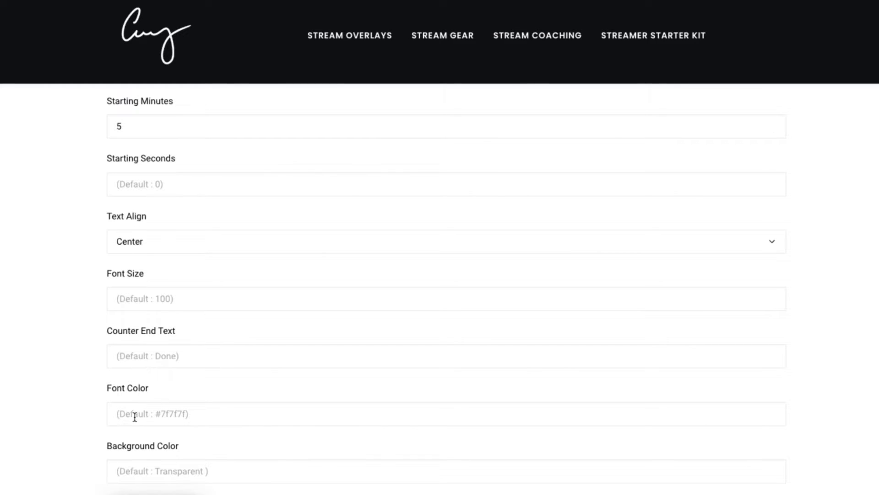
{"action": "left_click", "coordinate": [142, 356]}
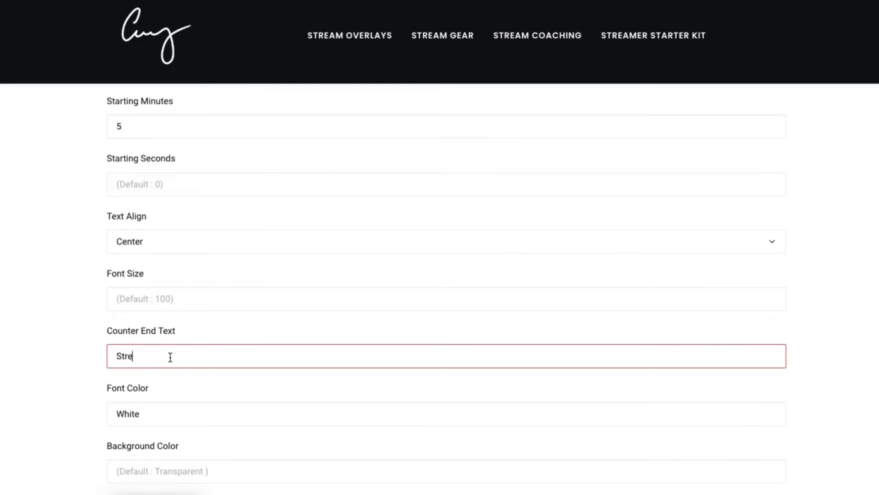
{"action": "type", "text": "Stream Starting"}
{"action": "scroll", "coordinate": [171, 348], "scroll_direction": "down", "scroll_amount": 3}
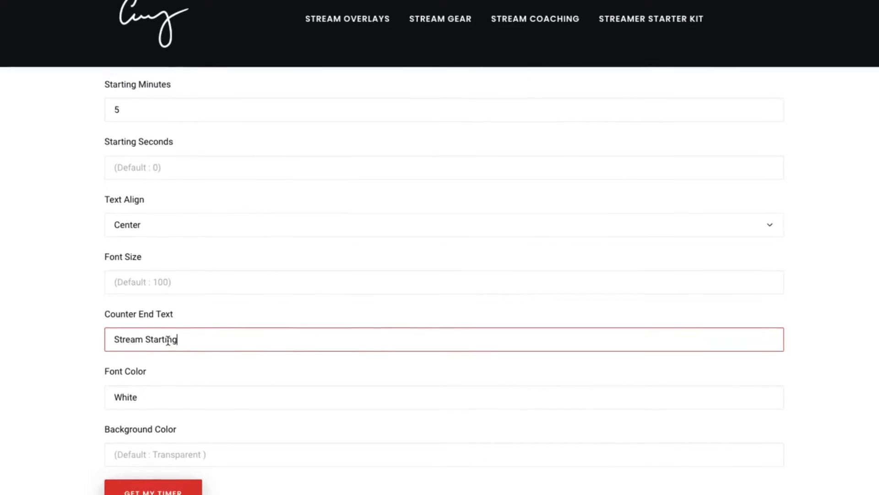
{"action": "left_click", "coordinate": [148, 450]}
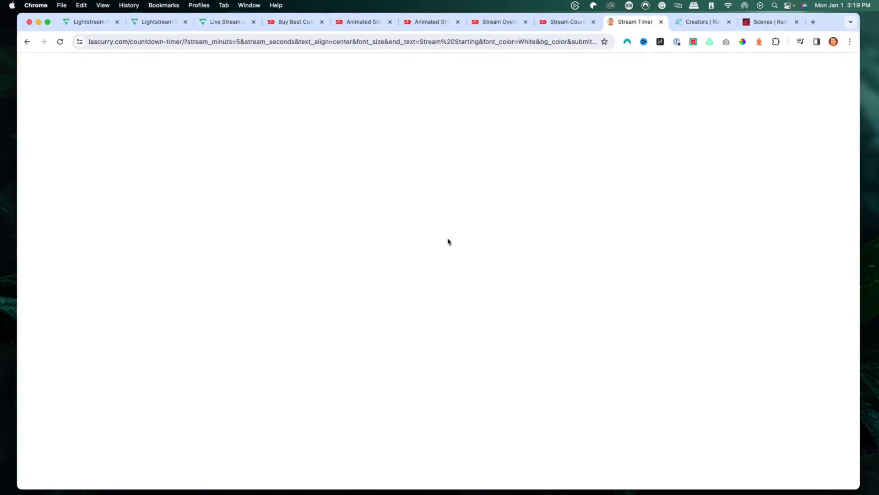
- Copy the generated countdown timer URL from the address bar
{"action": "left_click", "coordinate": [261, 42]}
{"action": "right_click", "coordinate": [261, 41]}
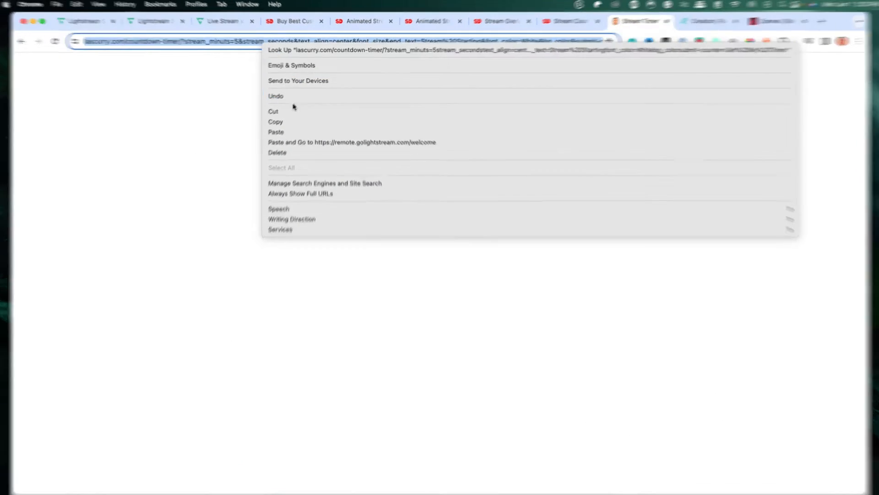
{"action": "left_click", "coordinate": [277, 137]}
- Add a Browser Source layer to the Starting Soon scene using the copied countdown timer URL
{"action": "left_click", "coordinate": [200, 10]}
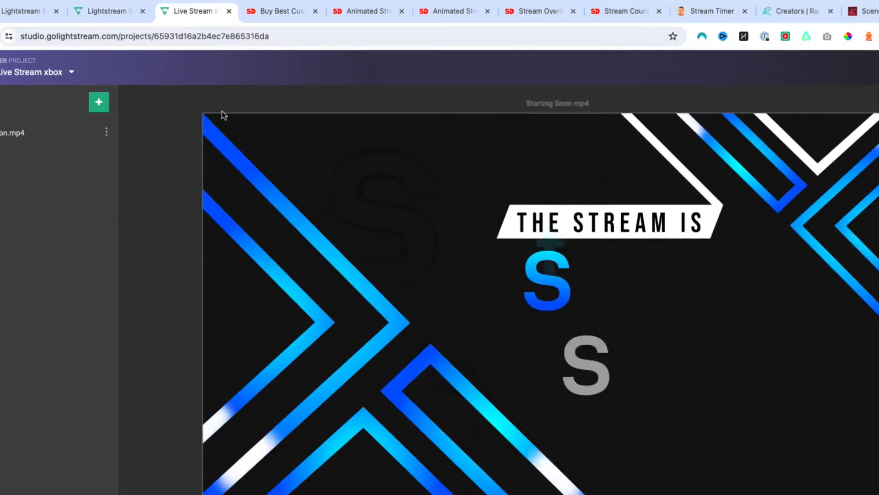
{"action": "left_click", "coordinate": [120, 102]}
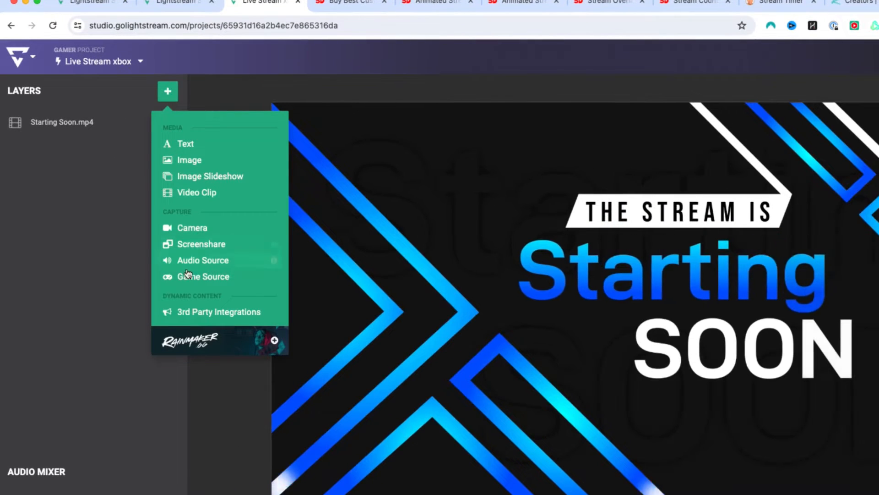
{"action": "left_click", "coordinate": [190, 316]}
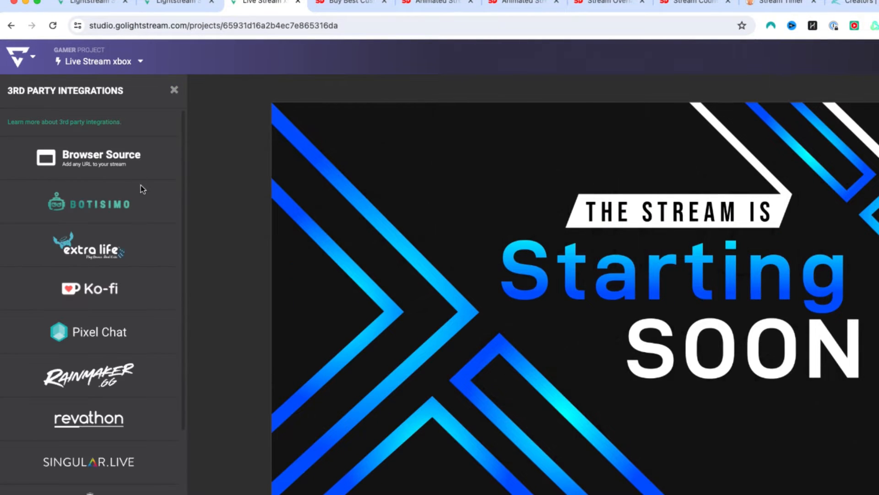
{"action": "left_click", "coordinate": [126, 169]}
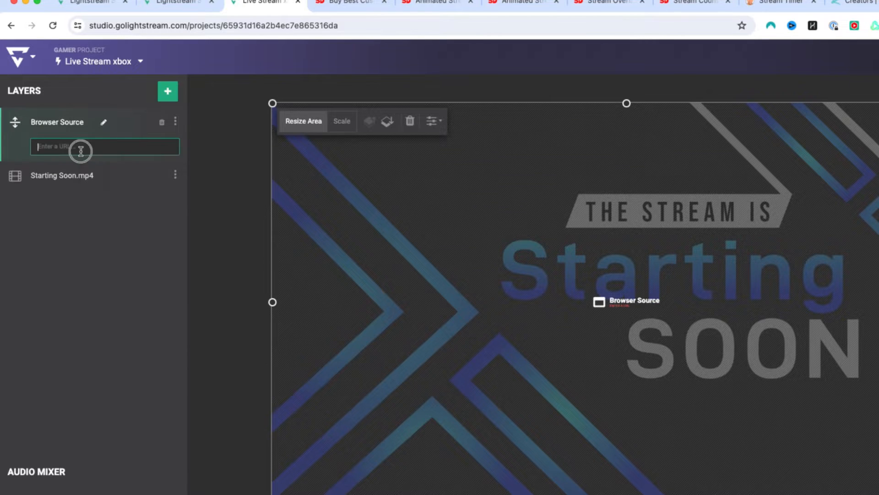
{"action": "right_click", "coordinate": [81, 147]}
{"action": "left_click", "coordinate": [127, 232]}
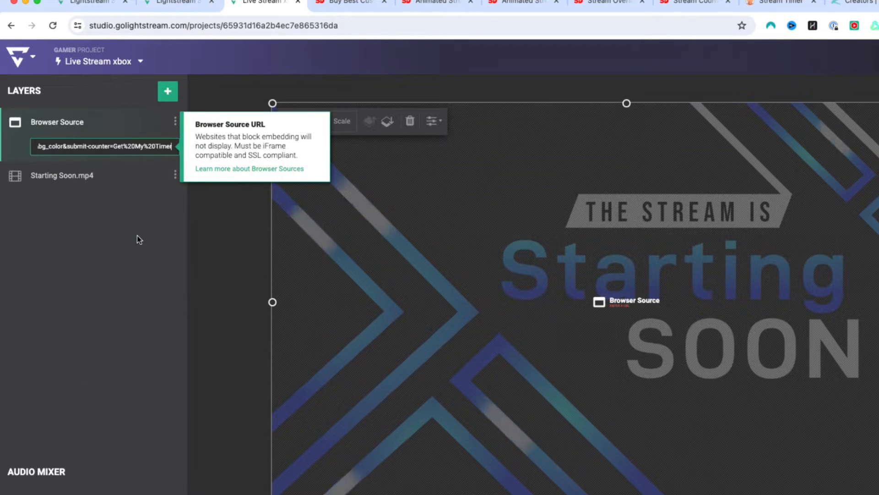
{"action": "left_click", "coordinate": [223, 279]}
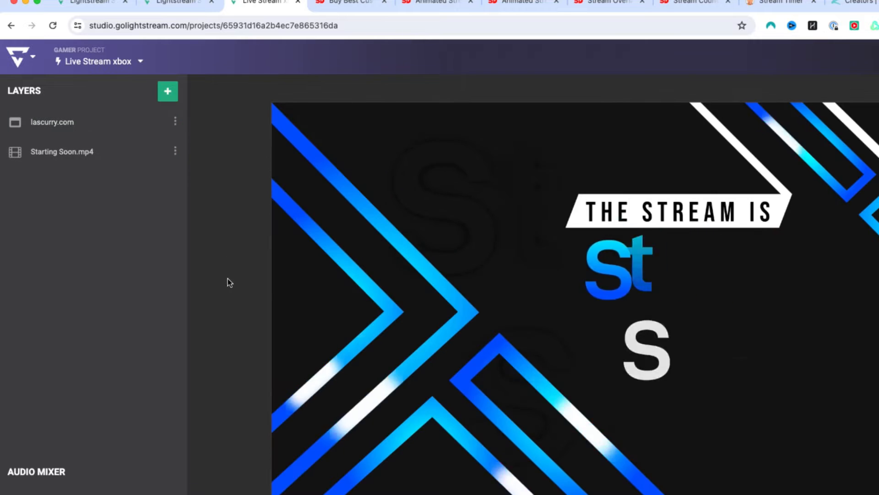
- Move and resize the timer layer to sit above the THE STREAM IS banner at the upper left
{"action": "left_click", "coordinate": [123, 124]}
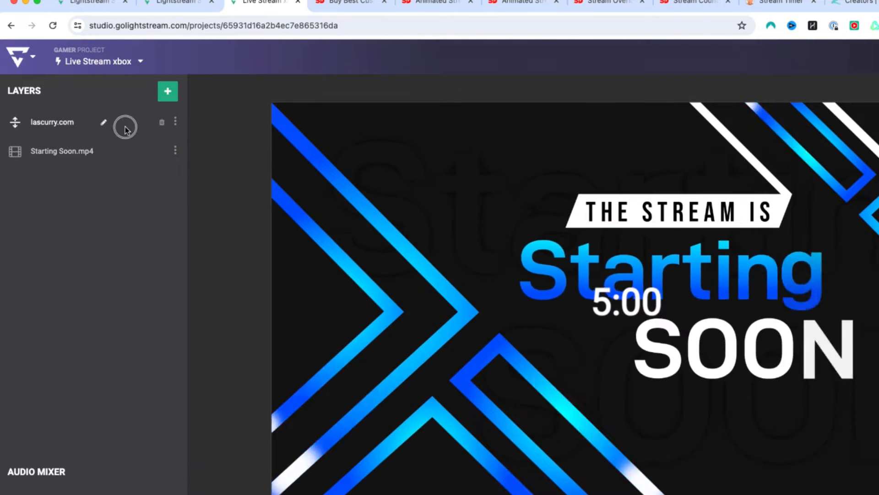
{"action": "left_click_drag", "start_coordinate": [625, 310], "coordinate": [464, 183]}
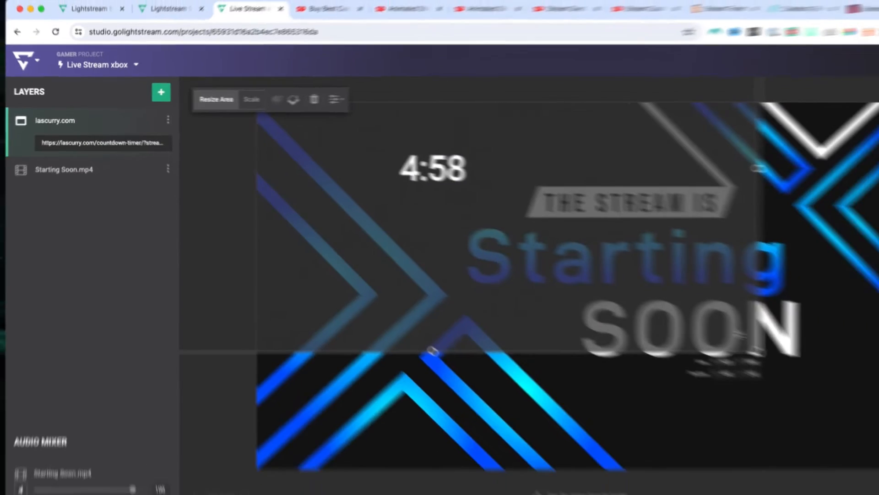
{"action": "left_click_drag", "start_coordinate": [667, 317], "coordinate": [724, 359]}
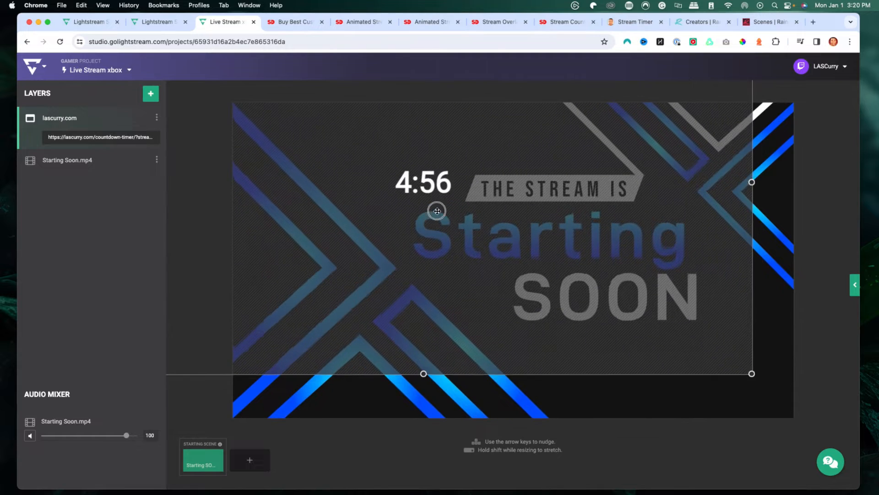
{"action": "left_click", "coordinate": [184, 397]}
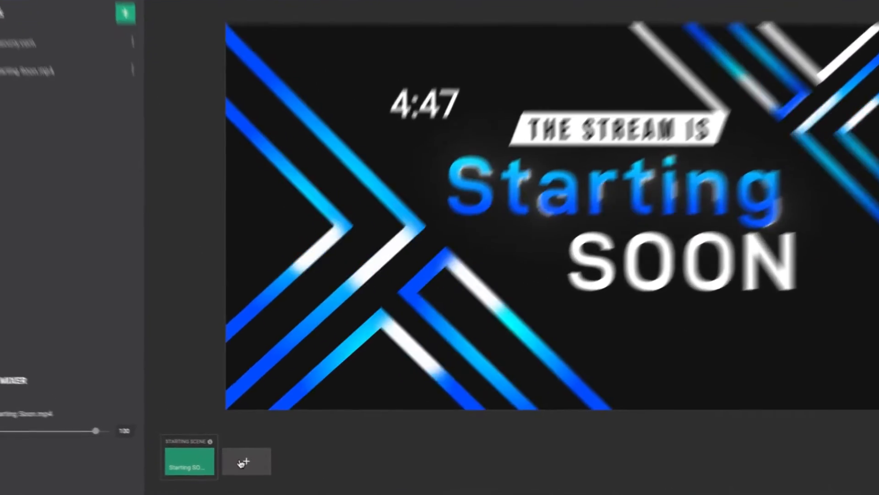
- Add a new scene named Countdown and open the video clip layer options for it
{"action": "left_click", "coordinate": [261, 463]}
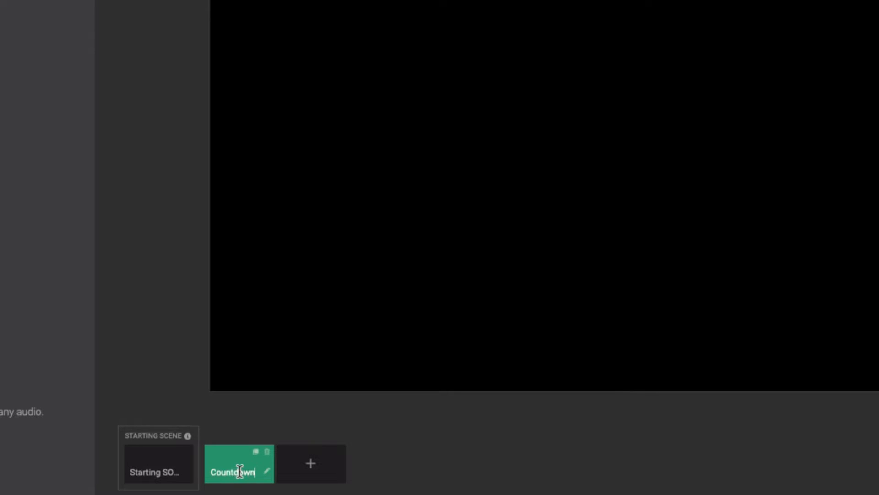
{"action": "left_click", "coordinate": [444, 456]}
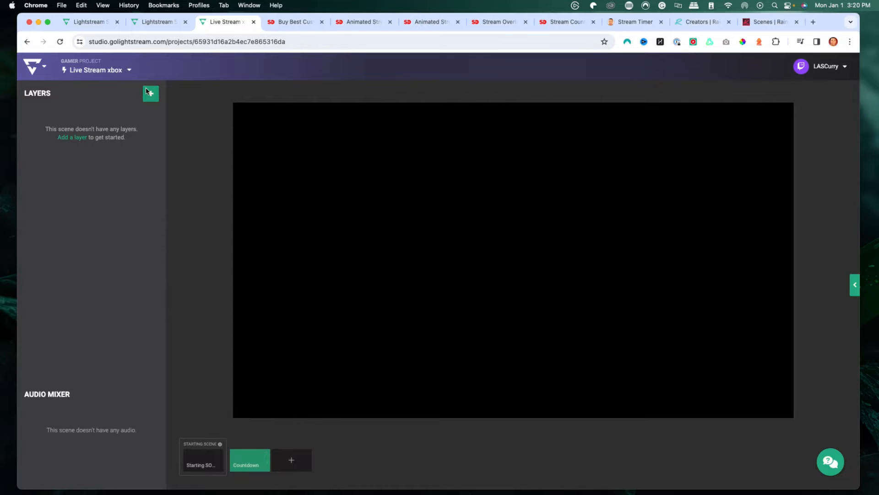
{"action": "left_click", "coordinate": [147, 91]}
{"action": "left_click", "coordinate": [180, 178]}
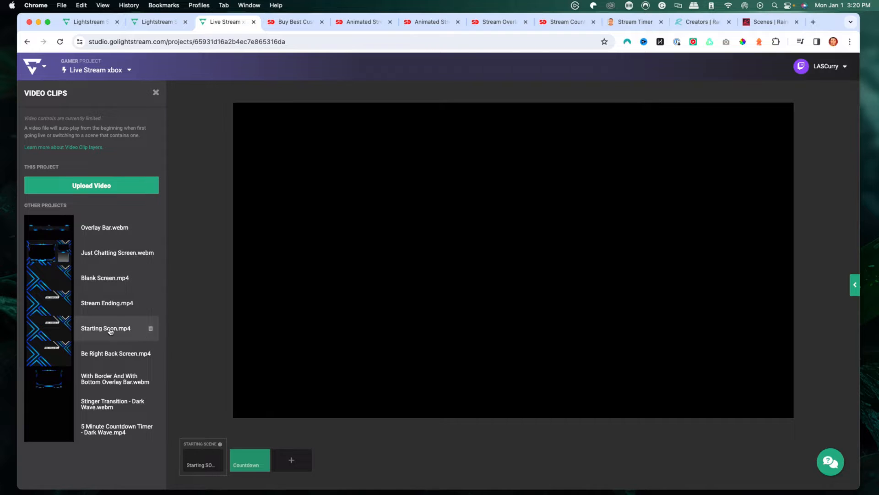
{"action": "left_click", "coordinate": [91, 187]}
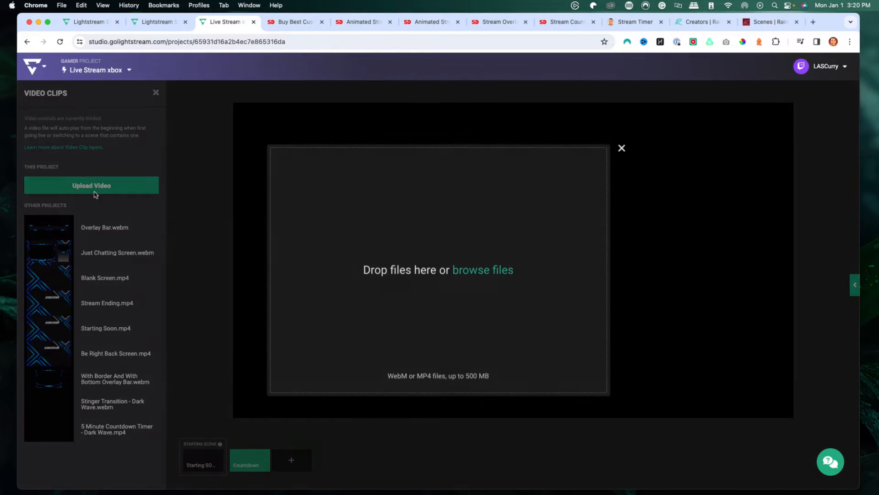
{"action": "left_click", "coordinate": [475, 277]}
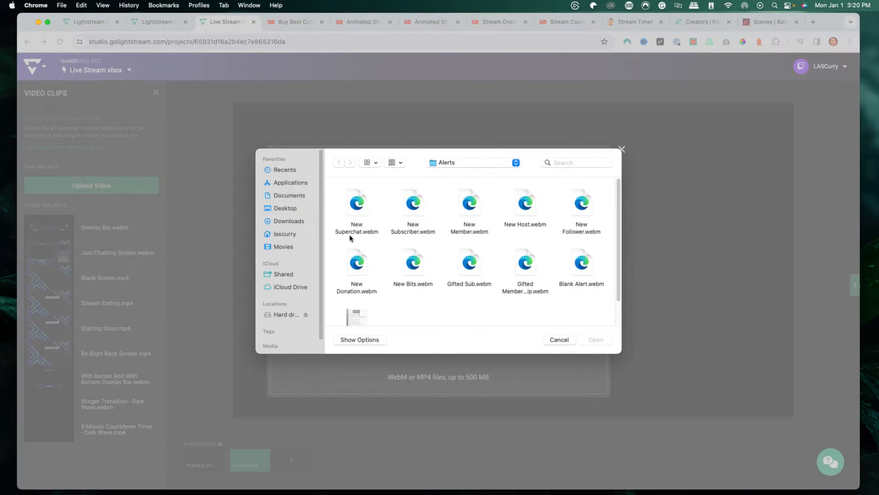
{"action": "left_click", "coordinate": [466, 164]}
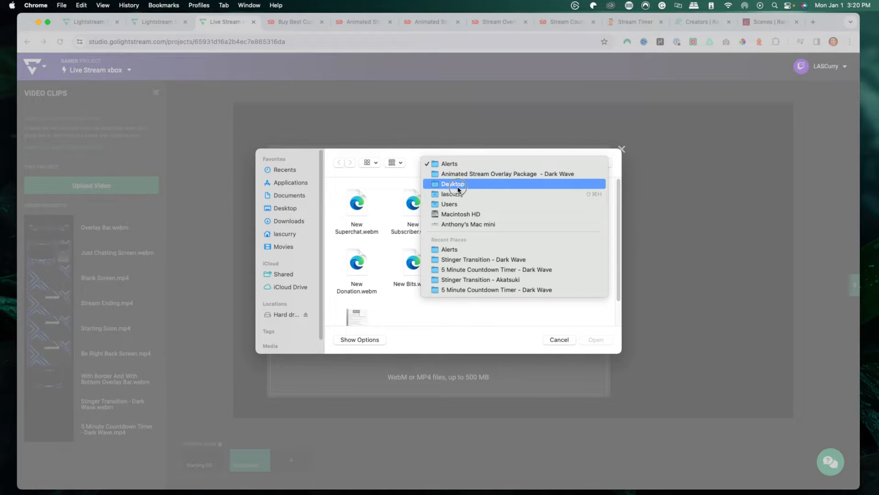
{"action": "left_click", "coordinate": [459, 190]}
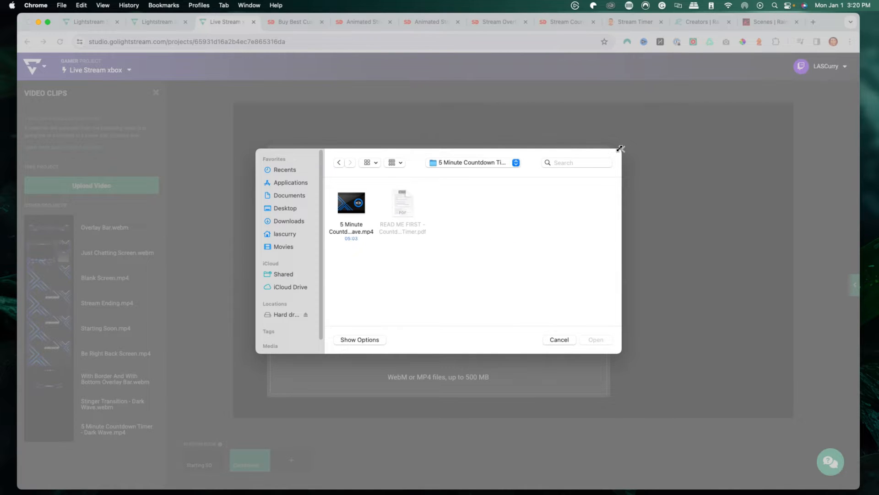
{"action": "left_click", "coordinate": [559, 339]}
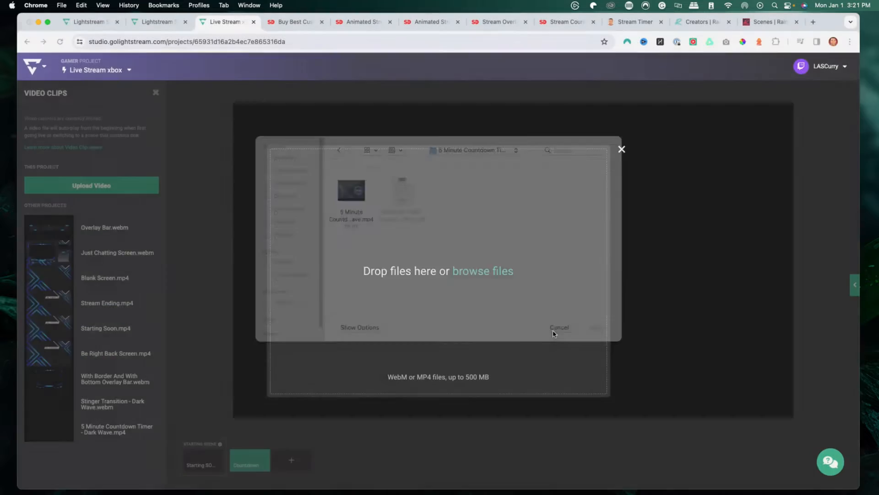
{"action": "left_click", "coordinate": [622, 149]}
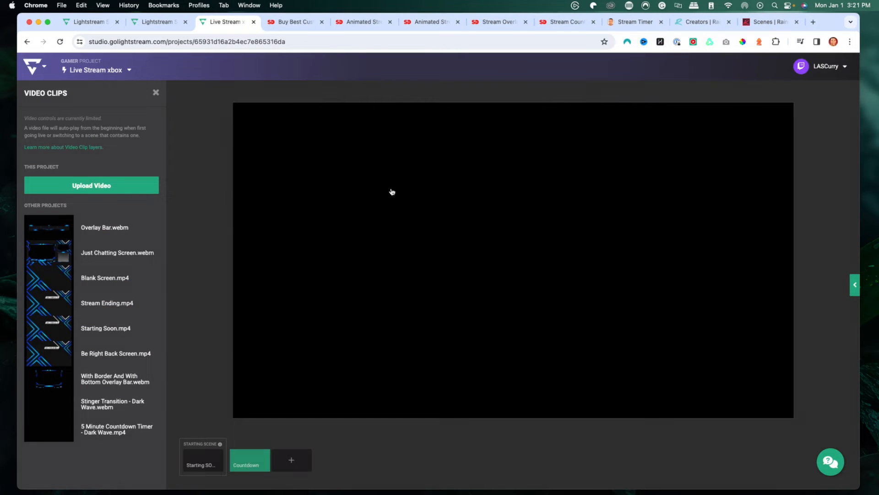
- Add the 5 Minute Countdown Timer - Dark Wave.mp4 clip as a layer in the Countdown scene
{"action": "left_click", "coordinate": [100, 429]}
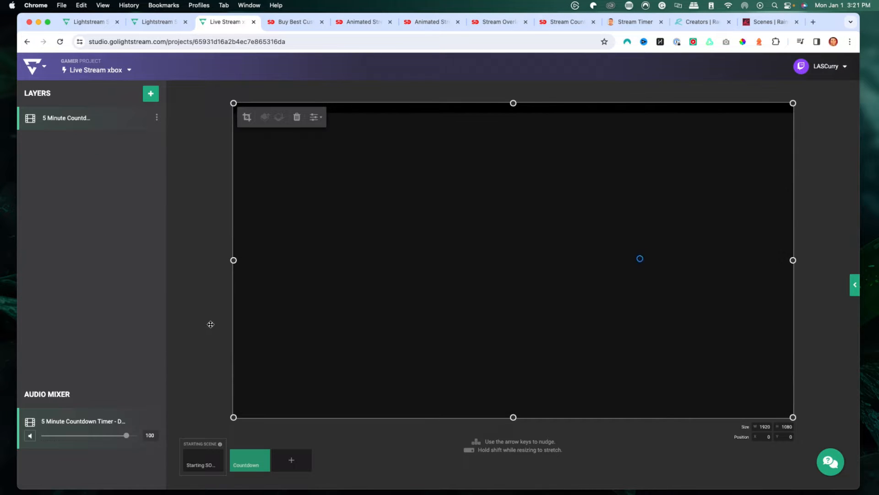
{"action": "left_click", "coordinate": [210, 324]}
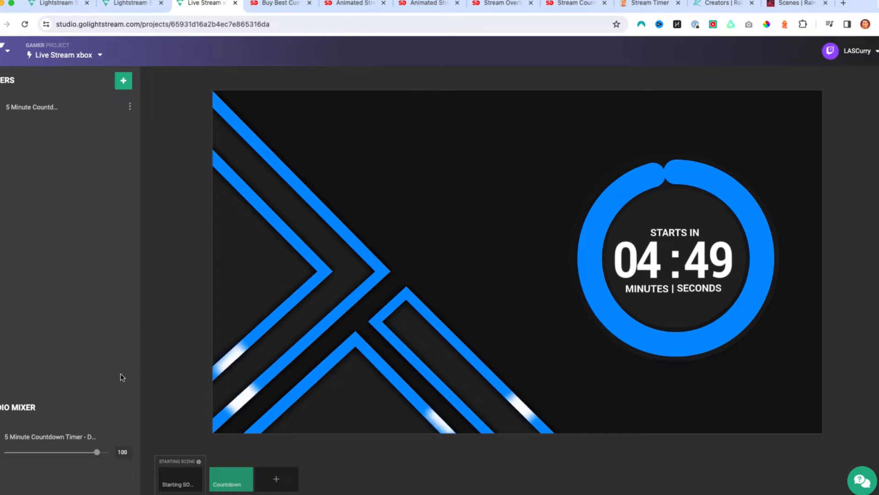
- Add another scene and open the video clip layer options for it
{"action": "left_click", "coordinate": [268, 485]}
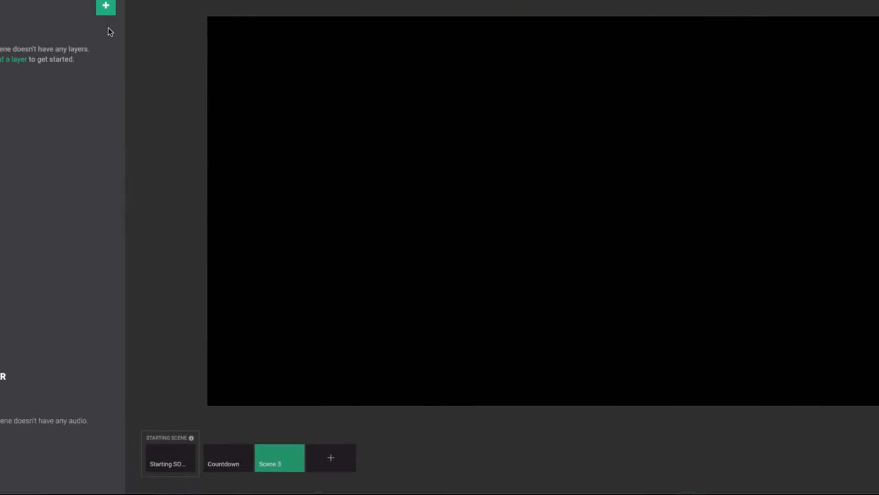
{"action": "left_click", "coordinate": [106, 7]}
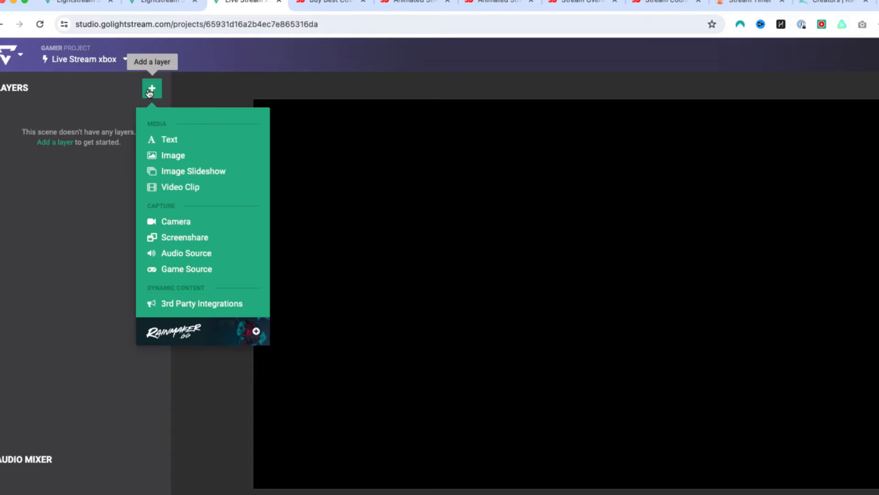
{"action": "left_click", "coordinate": [193, 190]}
{"action": "left_click", "coordinate": [84, 206]}
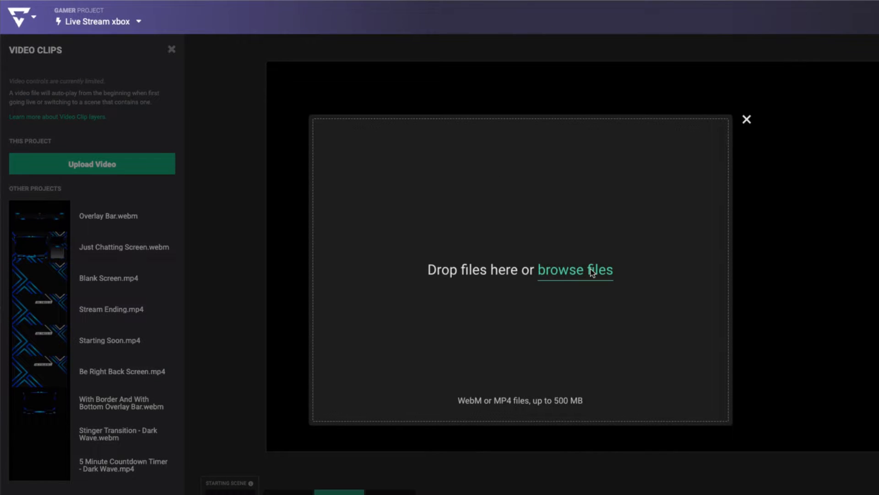
{"action": "left_click", "coordinate": [563, 273]}
{"action": "left_click", "coordinate": [528, 144]}
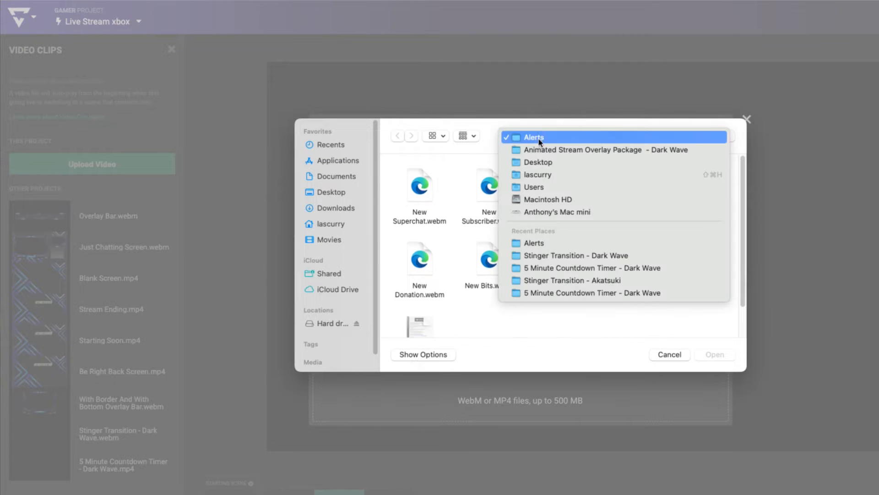
{"action": "left_click", "coordinate": [537, 162]}
{"action": "double_click", "coordinate": [612, 187]}
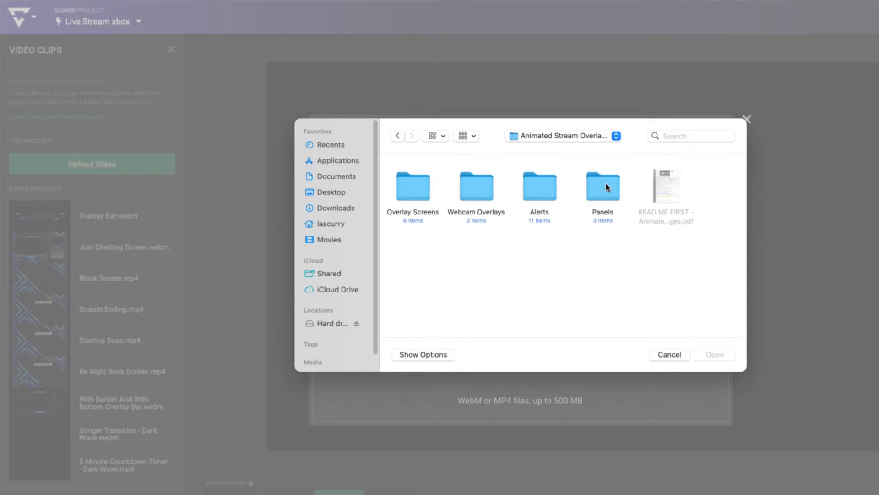
{"action": "double_click", "coordinate": [405, 188]}
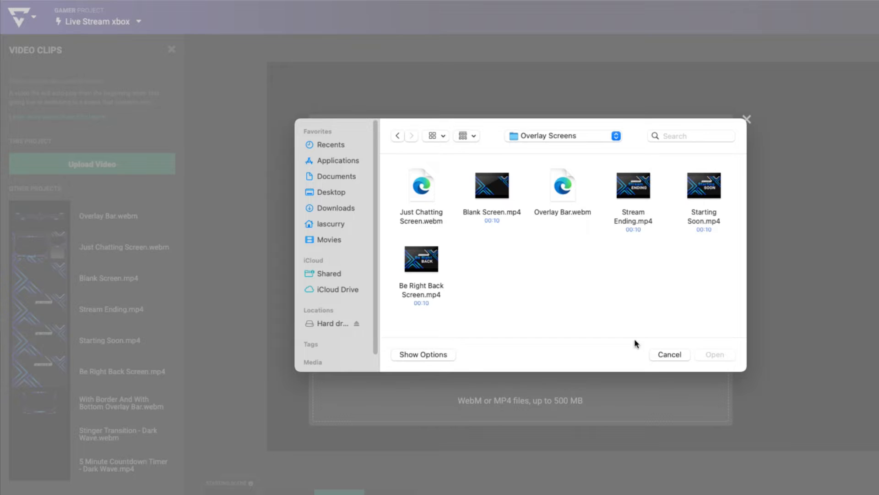
{"action": "left_click", "coordinate": [665, 355]}
{"action": "left_click", "coordinate": [746, 126]}
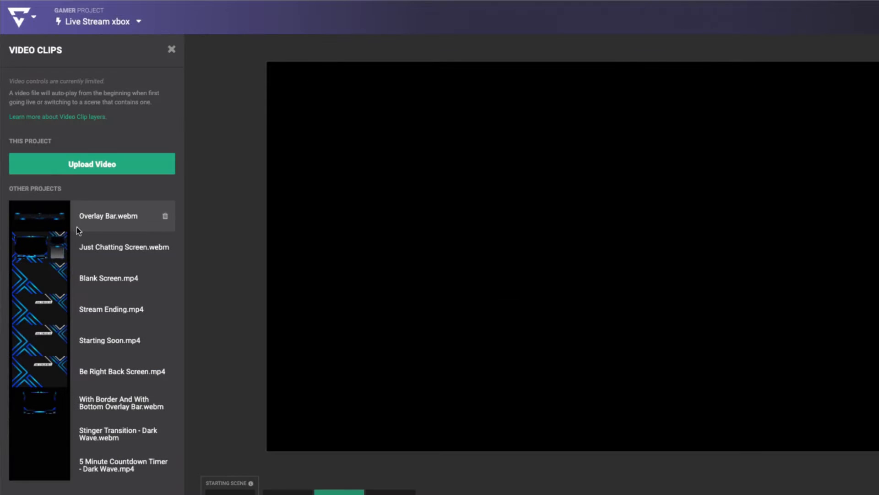
- Add the Just Chatting Screen.webm clip as a layer in the new scene
{"action": "left_click", "coordinate": [49, 250]}
{"action": "left_click", "coordinate": [251, 255]}
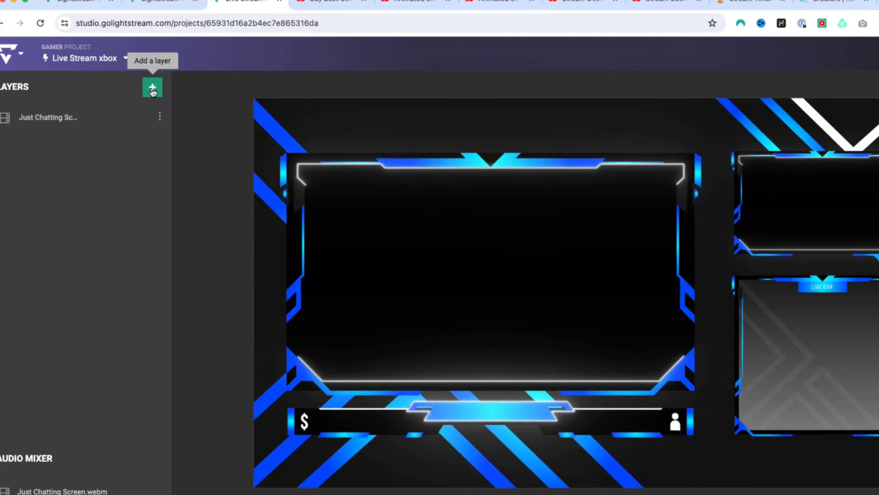
- Add a Game Source layer and fit it inside the overlay's large gameplay frame
{"action": "left_click", "coordinate": [152, 88]}
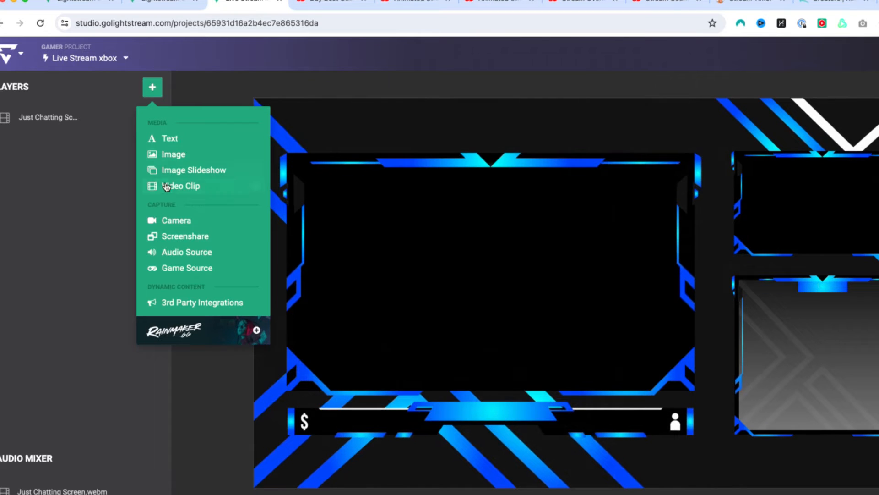
{"action": "left_click", "coordinate": [202, 272]}
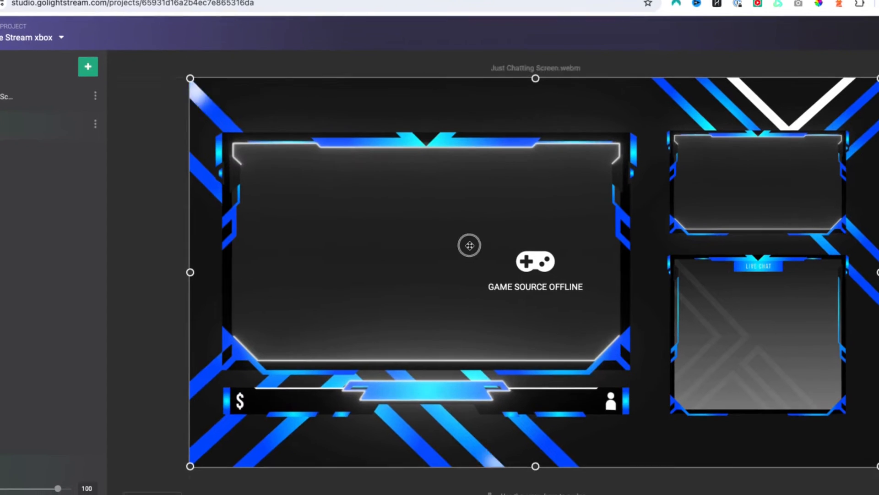
{"action": "left_click_drag", "start_coordinate": [167, 71], "coordinate": [508, 261]}
{"action": "left_click_drag", "start_coordinate": [687, 315], "coordinate": [387, 189]}
{"action": "left_click_drag", "start_coordinate": [564, 335], "coordinate": [628, 379]}
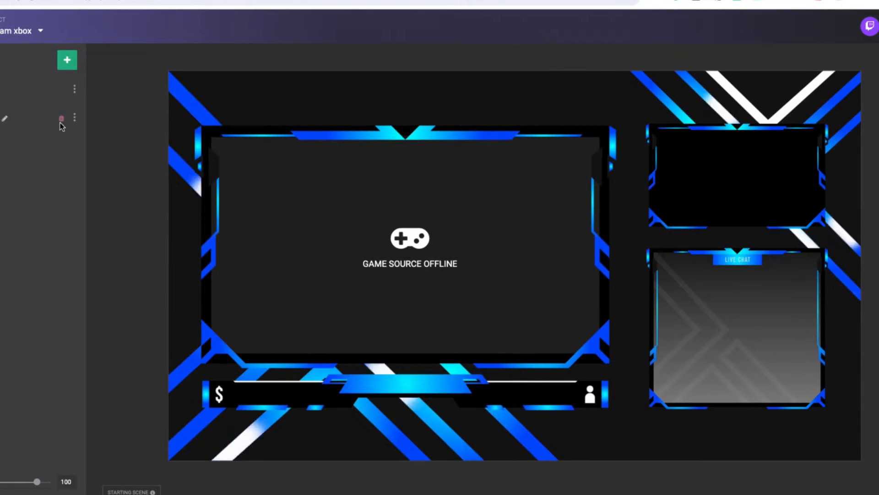
{"action": "left_click", "coordinate": [74, 117]}
{"action": "left_click", "coordinate": [66, 59]}
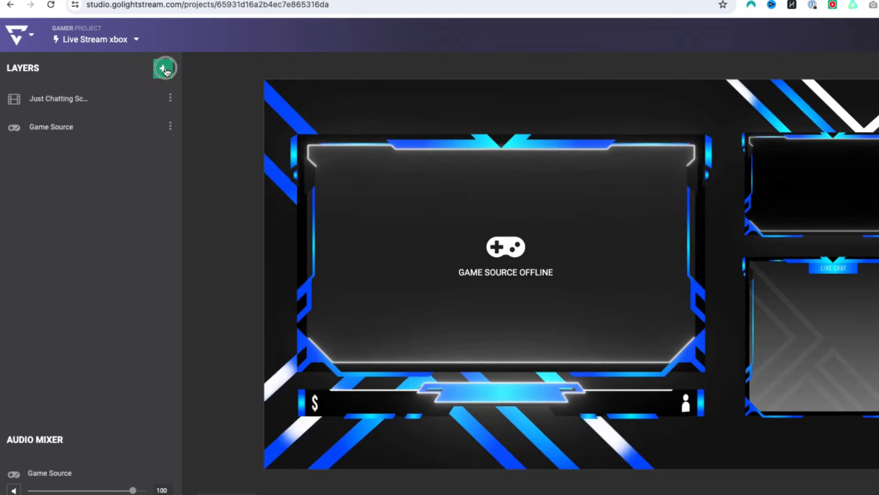
{"action": "left_click", "coordinate": [193, 256]}
{"action": "left_click", "coordinate": [265, 96]}
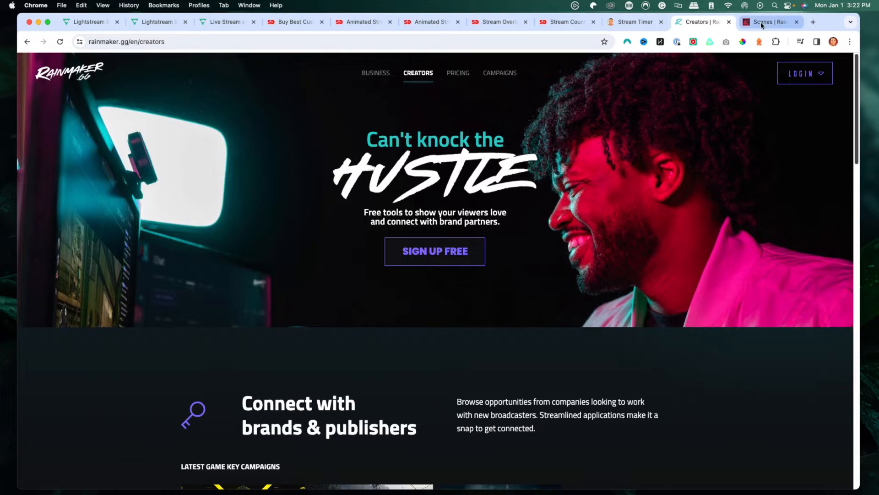
- Open the Rainmaker overlay scenes and create a new 1920 x 1080 overlay named Twitch Chat
{"action": "left_click", "coordinate": [761, 24]}
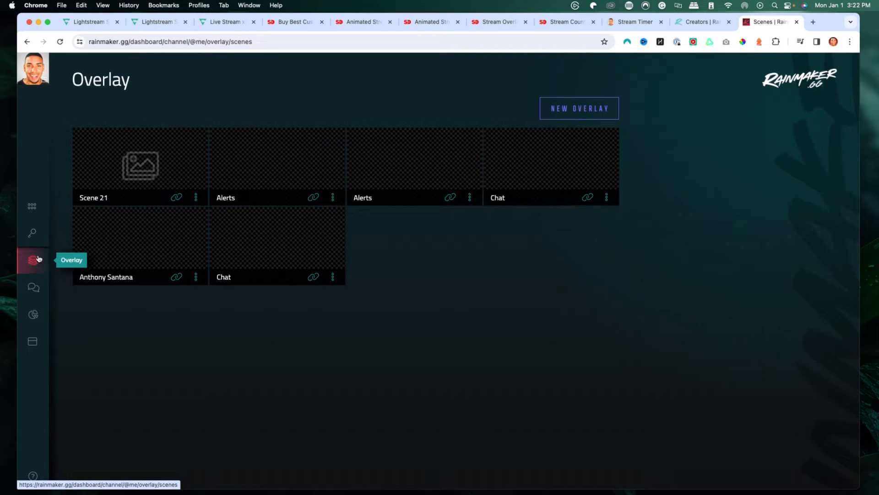
{"action": "left_click", "coordinate": [585, 110]}
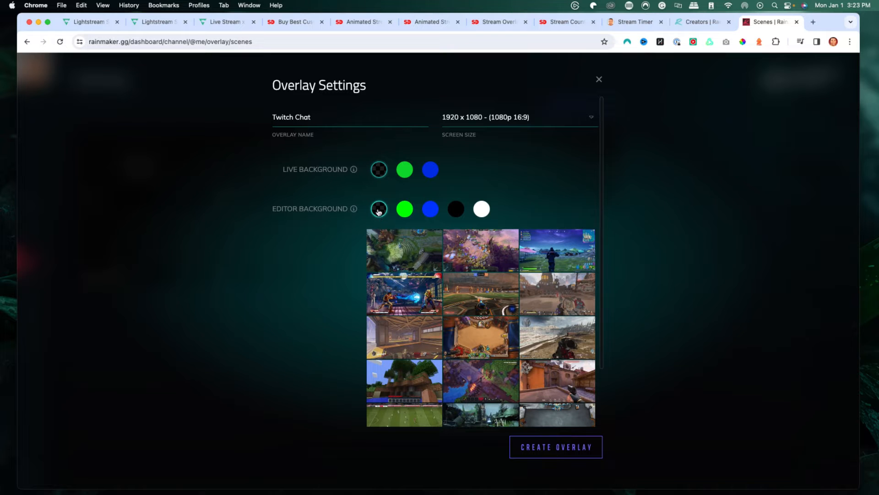
{"action": "left_click", "coordinate": [571, 454]}
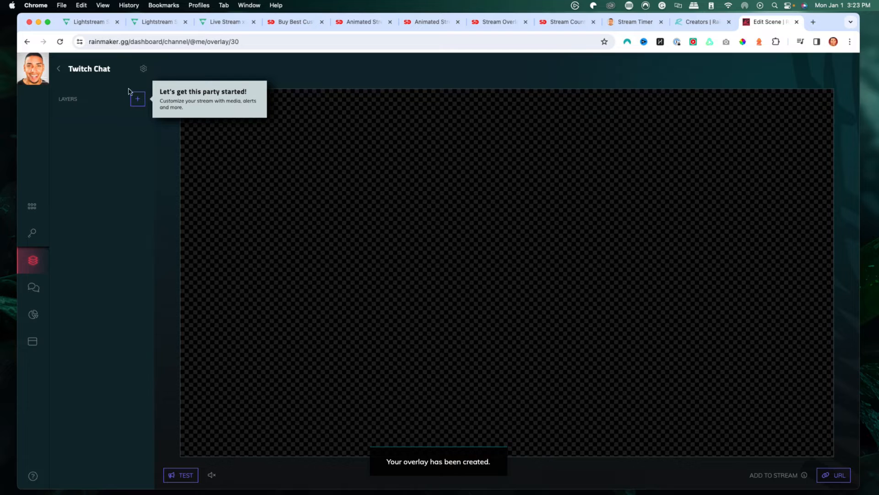
- Add a Chat layer to the overlay and resize its box to 530 x 530
{"action": "left_click", "coordinate": [138, 99]}
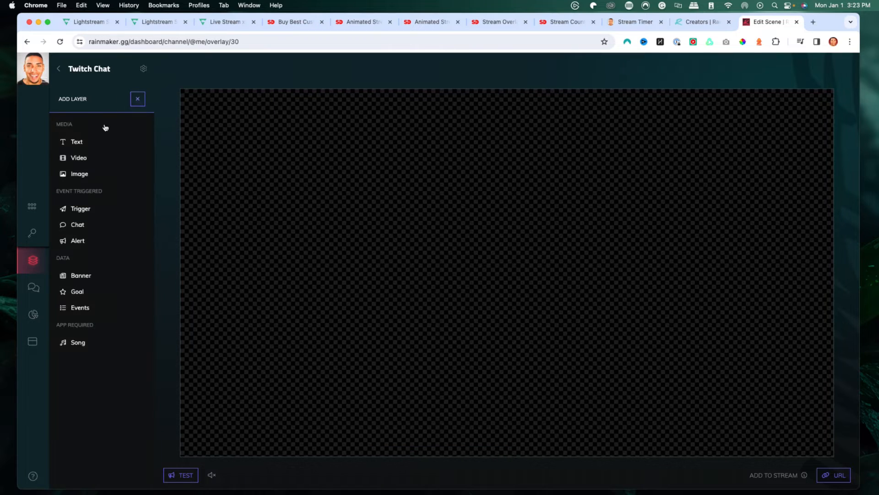
{"action": "left_click", "coordinate": [87, 223]}
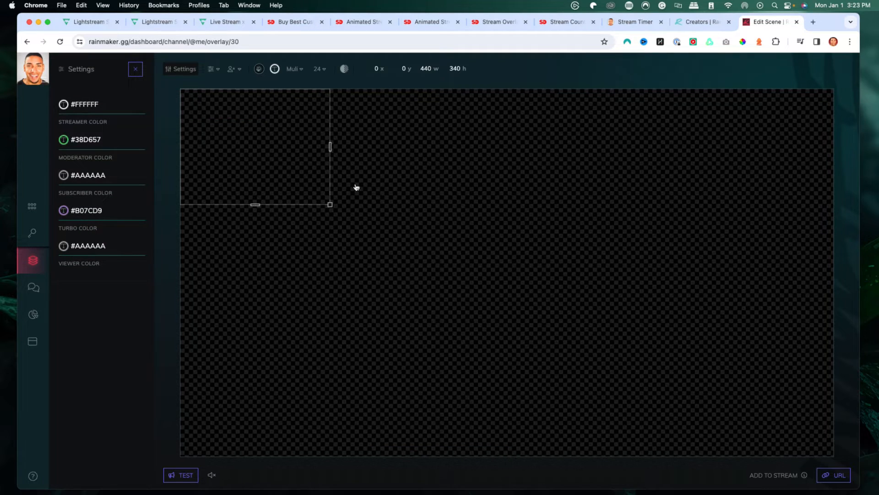
{"action": "left_click_drag", "start_coordinate": [331, 205], "coordinate": [334, 270]}
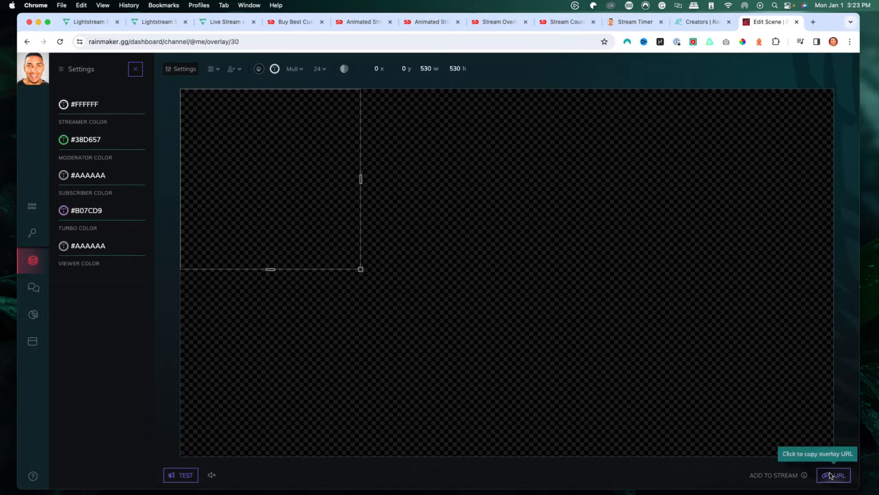
{"action": "left_click", "coordinate": [552, 196]}
{"action": "left_click", "coordinate": [105, 129]}
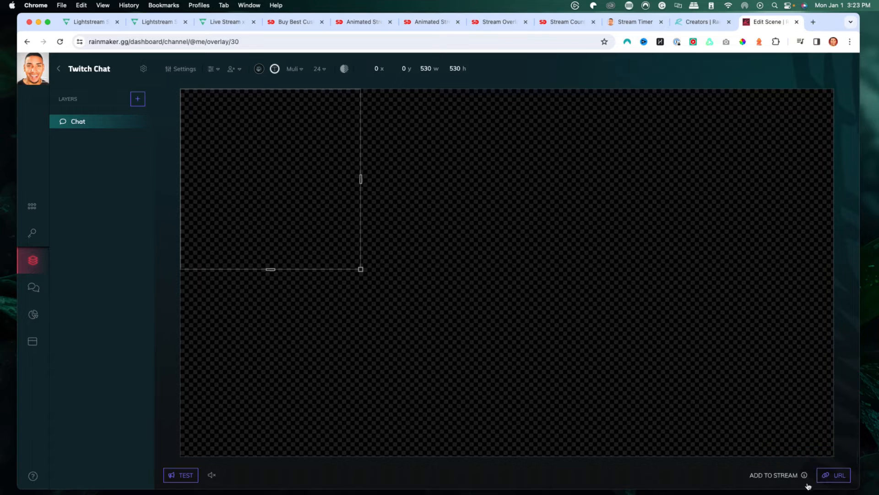
- Copy the overlay URL to the clipboard
{"action": "left_click", "coordinate": [830, 478]}
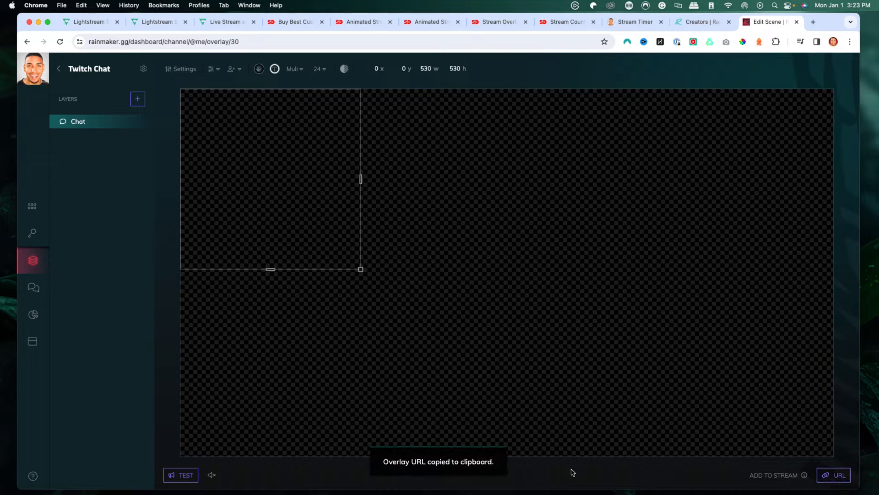
- In the Lightstream scene, add a Rainmaker browser source layer using the copied overlay URL
{"action": "left_click", "coordinate": [215, 21]}
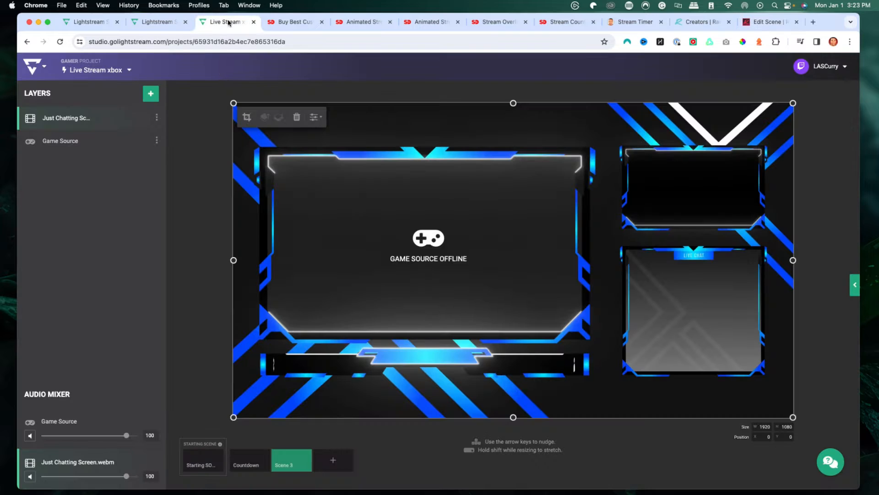
{"action": "left_click", "coordinate": [152, 97]}
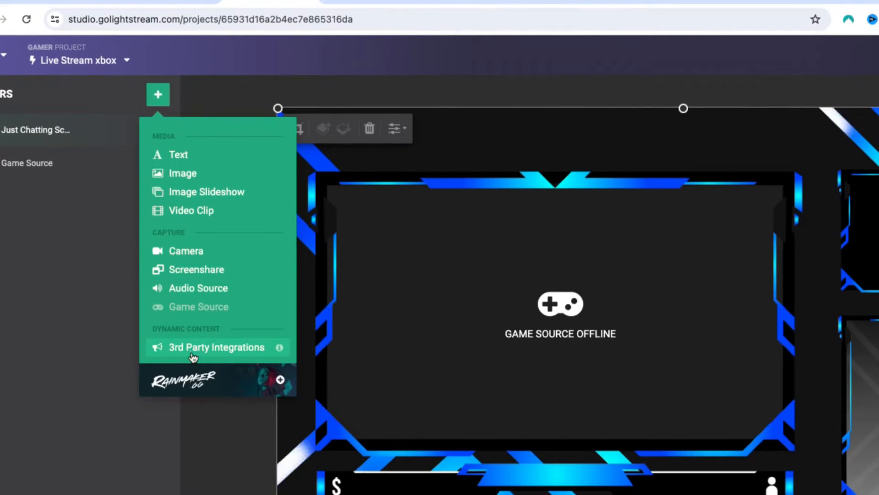
{"action": "left_click", "coordinate": [193, 357]}
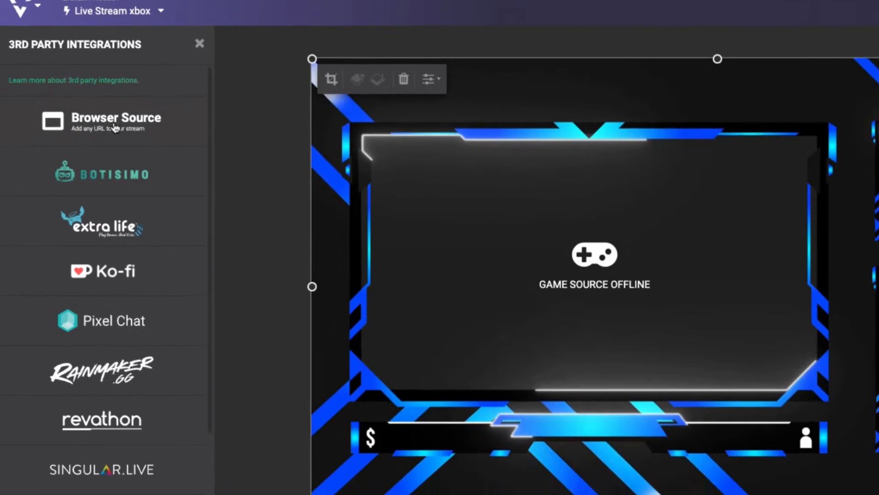
{"action": "left_click", "coordinate": [81, 177]}
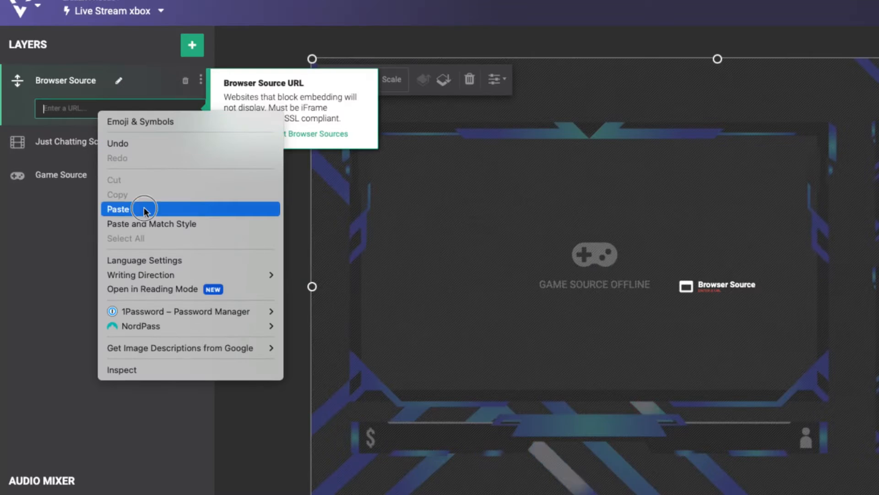
{"action": "left_click", "coordinate": [156, 205]}
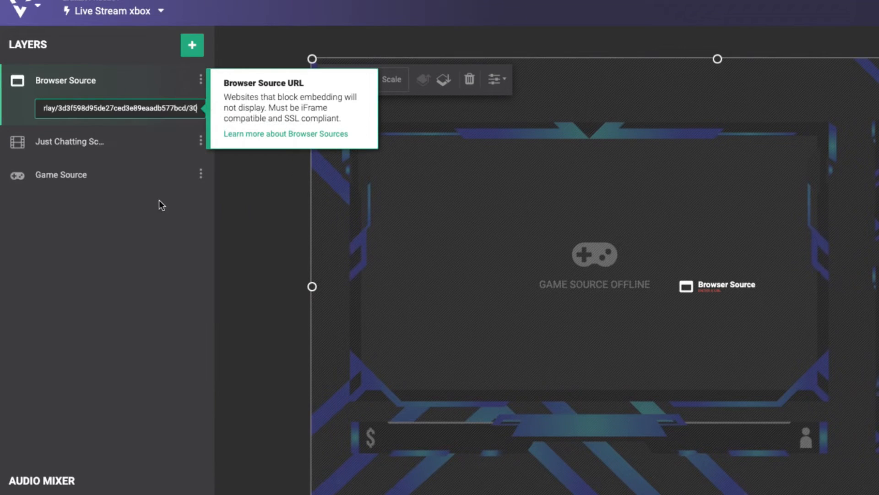
{"action": "left_click", "coordinate": [182, 258]}
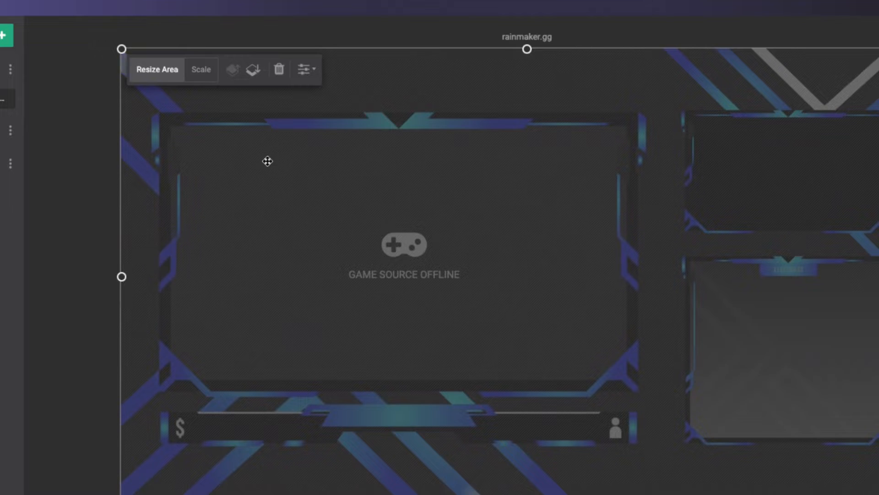
{"action": "left_click_drag", "start_coordinate": [457, 170], "coordinate": [553, 169]}
{"action": "left_click_drag", "start_coordinate": [363, 158], "coordinate": [261, 158]}
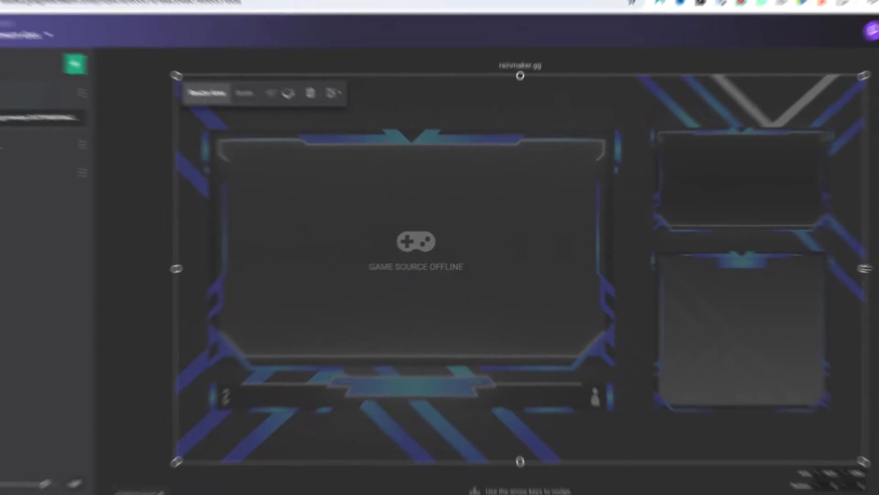
{"action": "left_click_drag", "start_coordinate": [865, 269], "coordinate": [791, 271]}
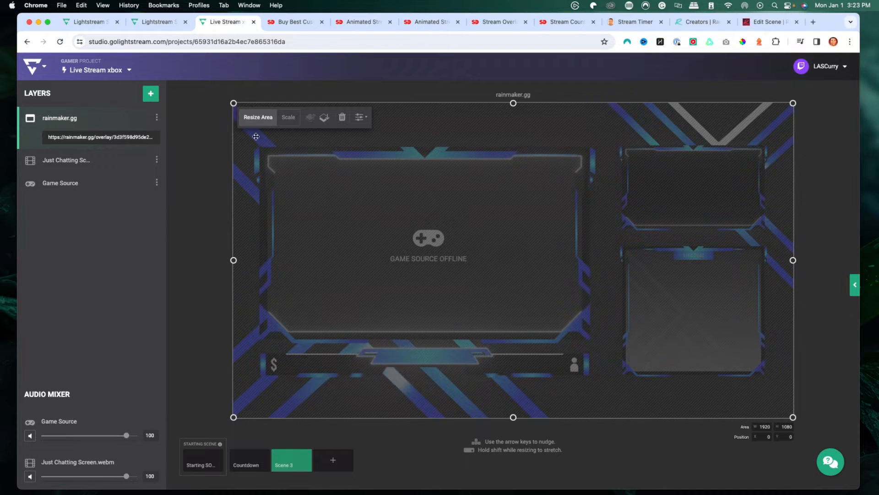
- Move the Chat box toward the center of the Twitch Chat overlay
{"action": "left_click", "coordinate": [762, 21]}
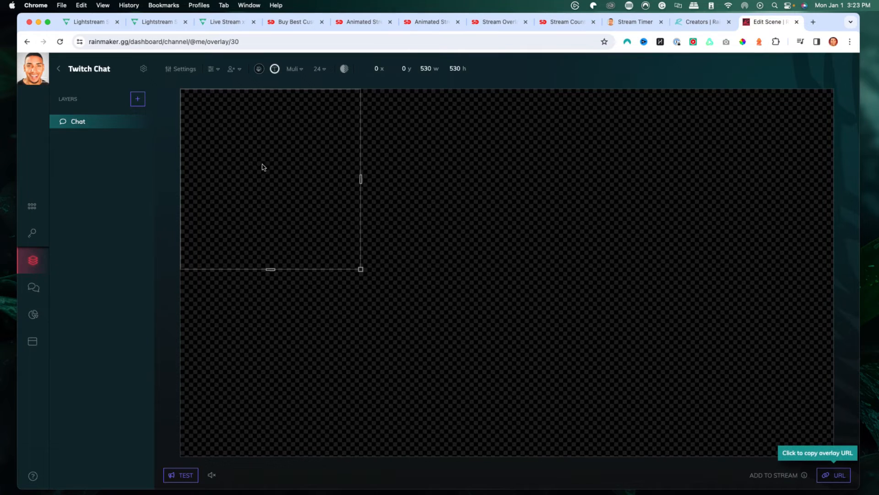
{"action": "left_click_drag", "start_coordinate": [242, 161], "coordinate": [517, 244]}
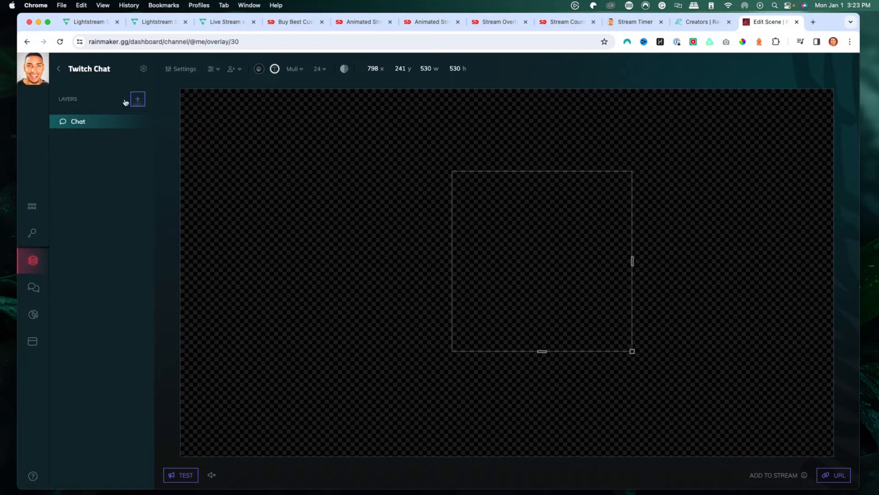
- Add a Video layer to the overlay and resize it on the canvas
{"action": "left_click", "coordinate": [140, 98]}
{"action": "left_click", "coordinate": [75, 159]}
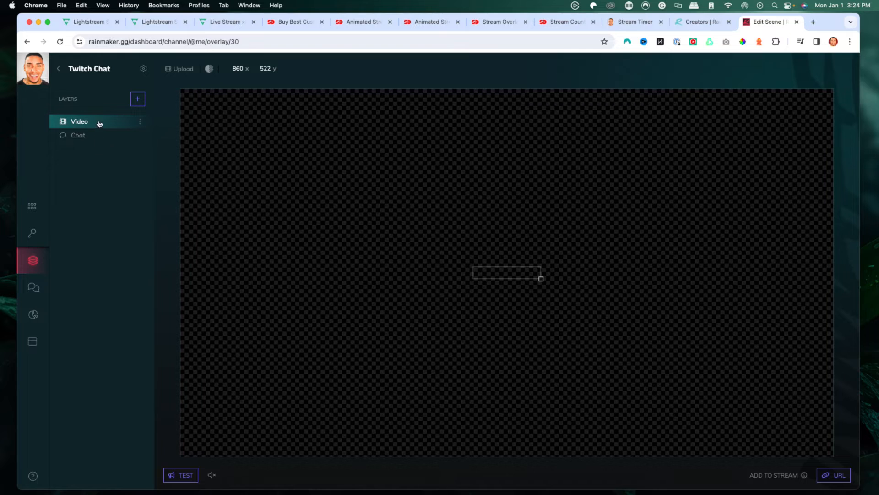
{"action": "left_click", "coordinate": [139, 122]}
{"action": "left_click", "coordinate": [104, 123]}
{"action": "left_click_drag", "start_coordinate": [540, 280], "coordinate": [700, 422]}
{"action": "left_click_drag", "start_coordinate": [626, 338], "coordinate": [430, 232]}
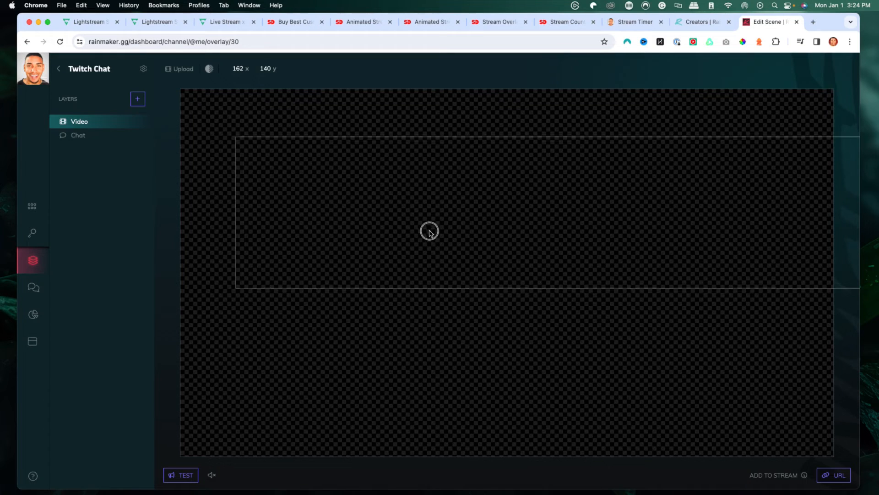
{"action": "left_click", "coordinate": [111, 135]}
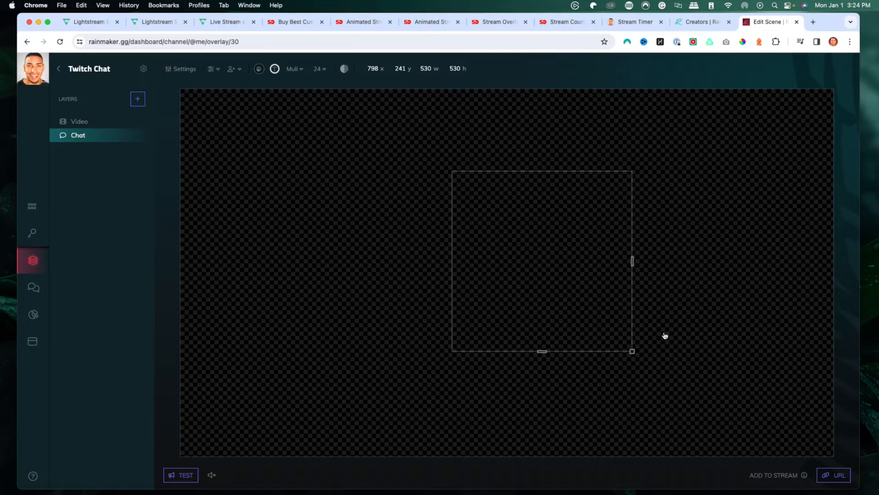
- Return to the Lightstream project and open the stream chat side panel
{"action": "left_click", "coordinate": [225, 23]}
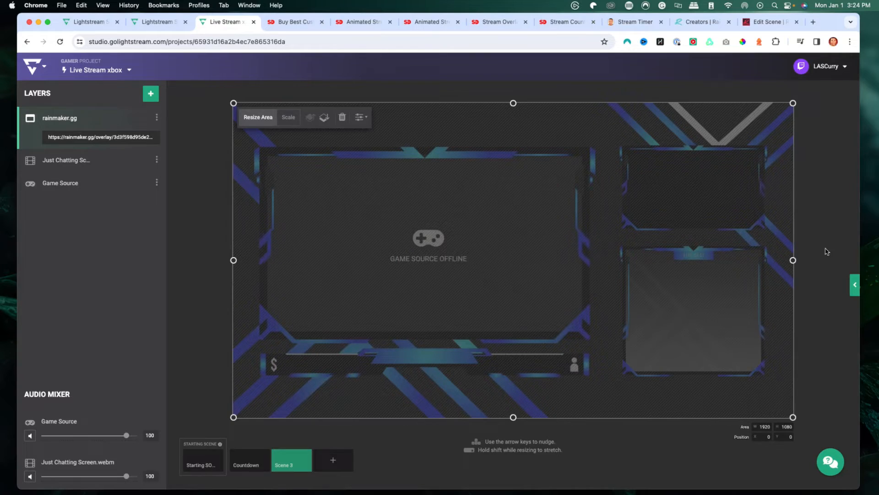
{"action": "left_click", "coordinate": [854, 284]}
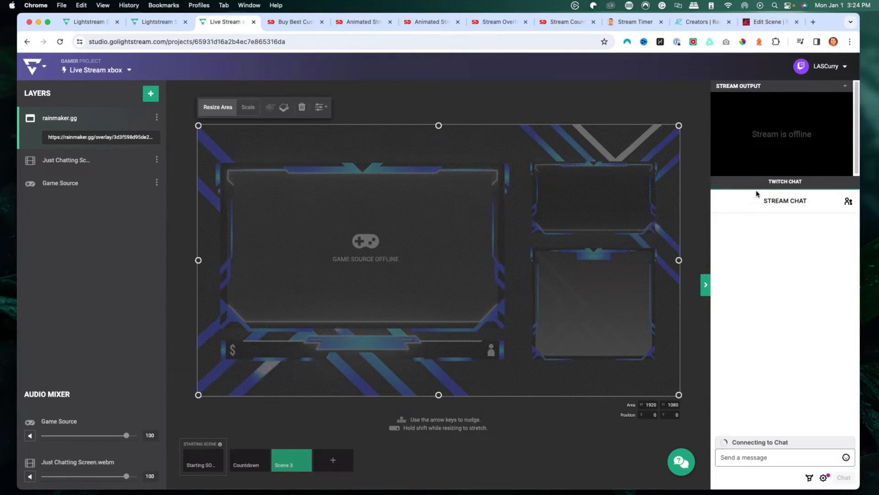
- Send two 'This is a test' messages in the stream chat, approving the embedded chat prompt
{"action": "left_click", "coordinate": [741, 457]}
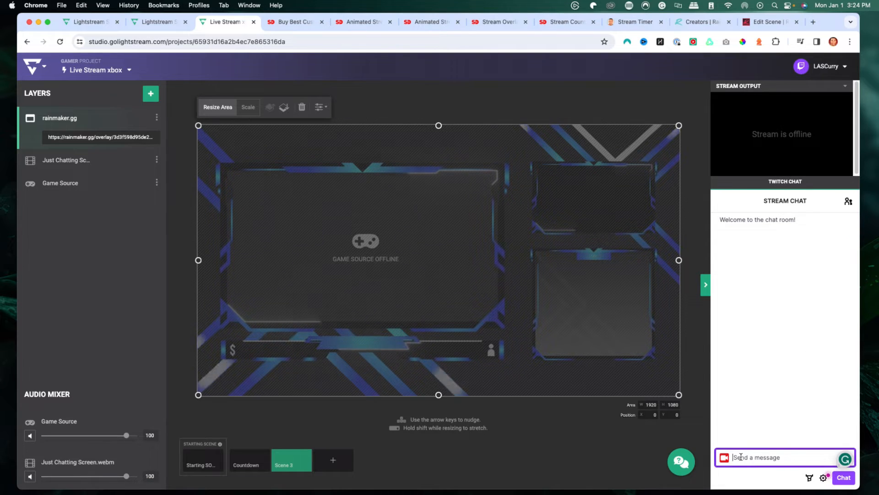
{"action": "type", "text": "This is a test"}
{"action": "key", "text": "Return"}
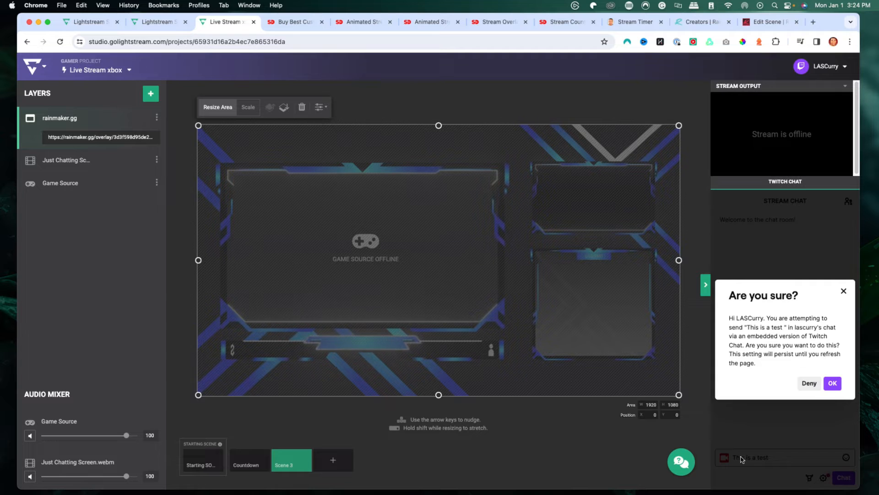
{"action": "left_click", "coordinate": [832, 385]}
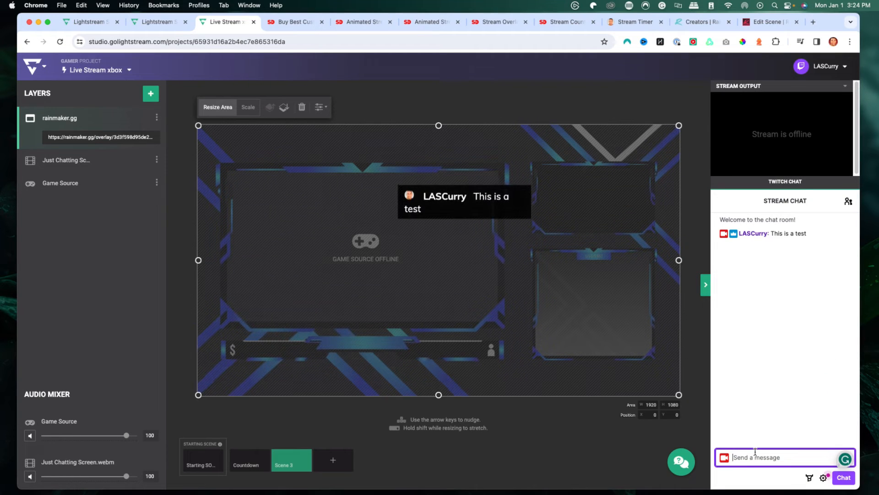
{"action": "type", "text": "This is a test"}
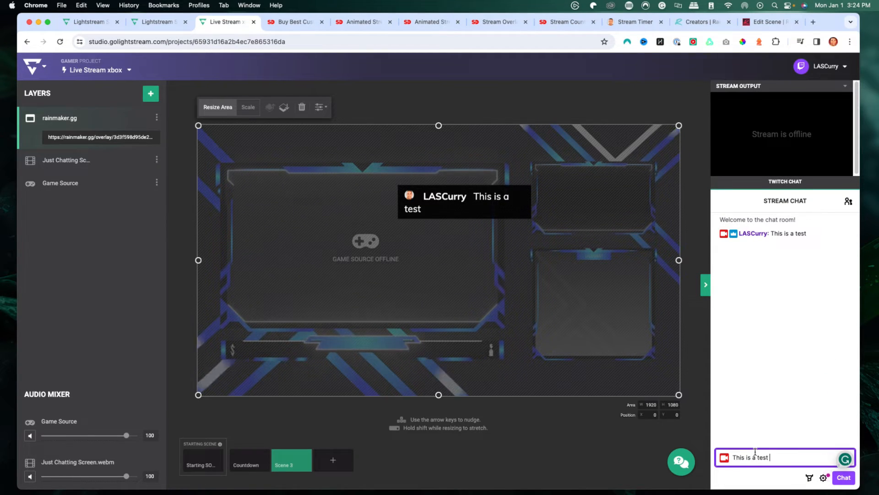
{"action": "key", "text": "Return"}
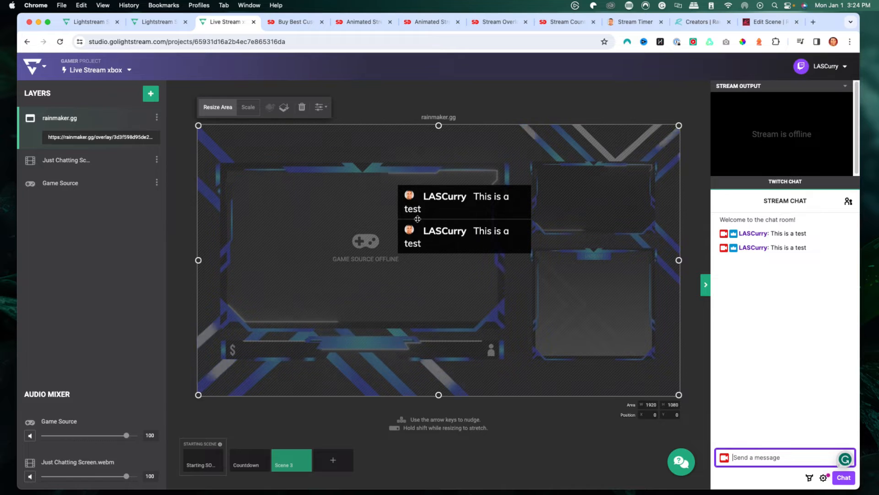
- Move and resize the rainmaker.gg browser source area on the canvas
{"action": "left_click_drag", "start_coordinate": [389, 237], "coordinate": [518, 334]}
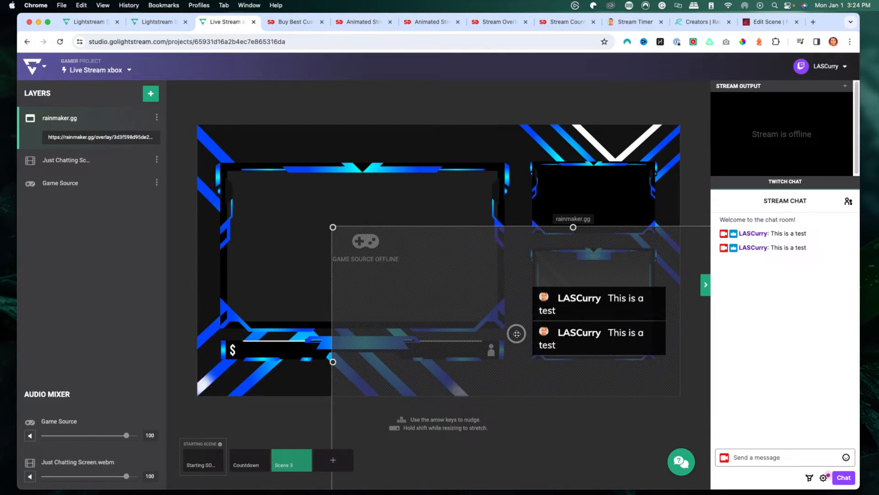
{"action": "left_click_drag", "start_coordinate": [334, 227], "coordinate": [314, 221]}
{"action": "left_click_drag", "start_coordinate": [515, 279], "coordinate": [537, 280]}
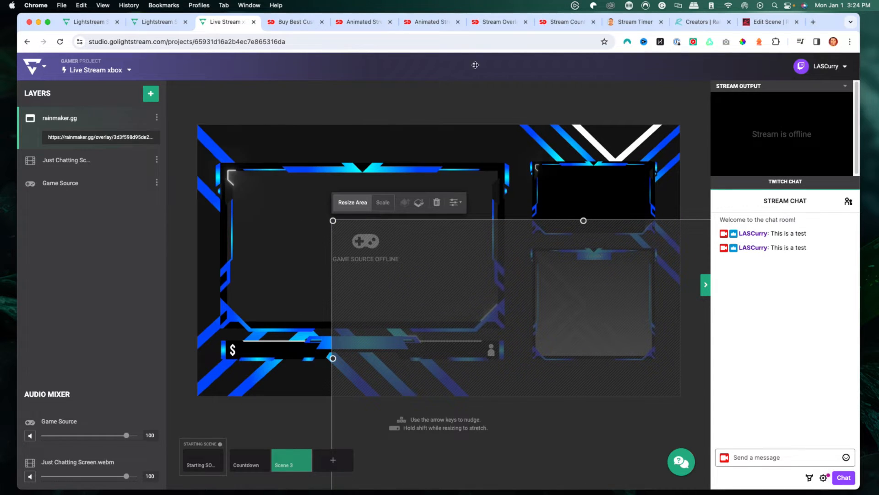
- Delete the Video layer from the Twitch Chat overlay
{"action": "left_click", "coordinate": [765, 25]}
{"action": "left_click", "coordinate": [575, 271]}
{"action": "left_click_drag", "start_coordinate": [523, 244], "coordinate": [534, 260]}
{"action": "left_click", "coordinate": [140, 123]}
{"action": "left_click", "coordinate": [150, 154]}
{"action": "left_click", "coordinate": [99, 124]}
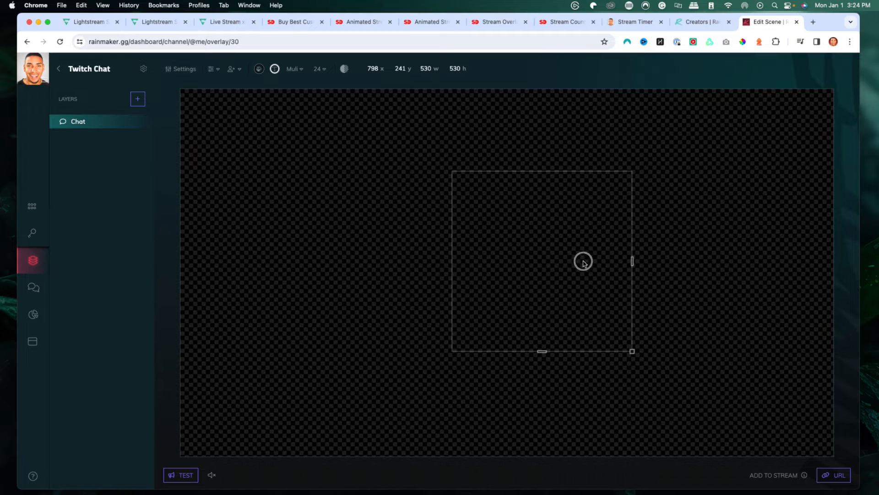
- Resize the Chat box to 378 x 378 and move it to the lower right at about 1272, 512
{"action": "left_click_drag", "start_coordinate": [633, 350], "coordinate": [581, 300]}
{"action": "left_click_drag", "start_coordinate": [538, 251], "coordinate": [693, 338]}
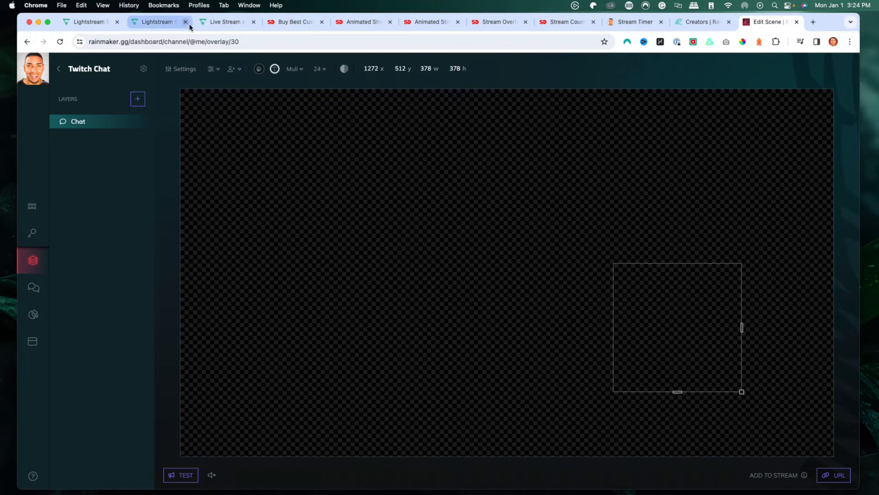
- Reposition the rainmaker.gg browser source so the chat sits over the overlay's live chat frame
{"action": "left_click", "coordinate": [215, 22]}
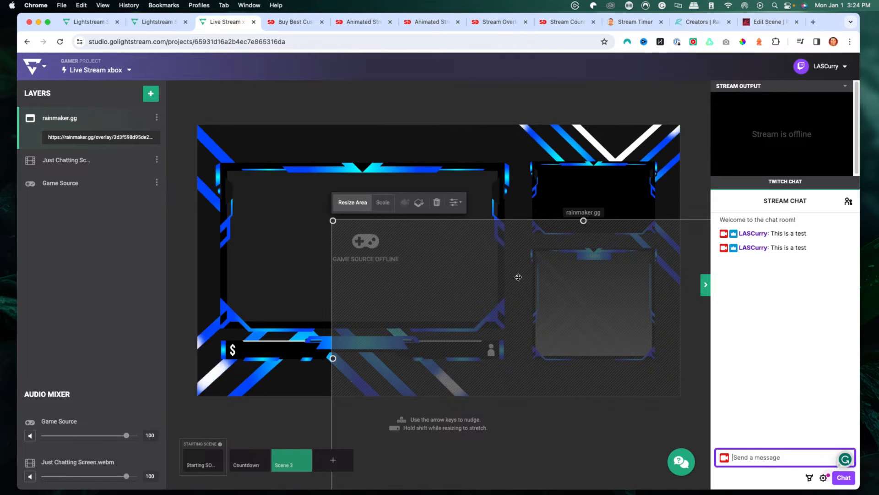
{"action": "left_click_drag", "start_coordinate": [503, 269], "coordinate": [370, 180]}
- Send a 'Test' message in the stream chat
{"action": "left_click", "coordinate": [758, 457]}
{"action": "type", "text": "Test"}
{"action": "key", "text": "Return"}
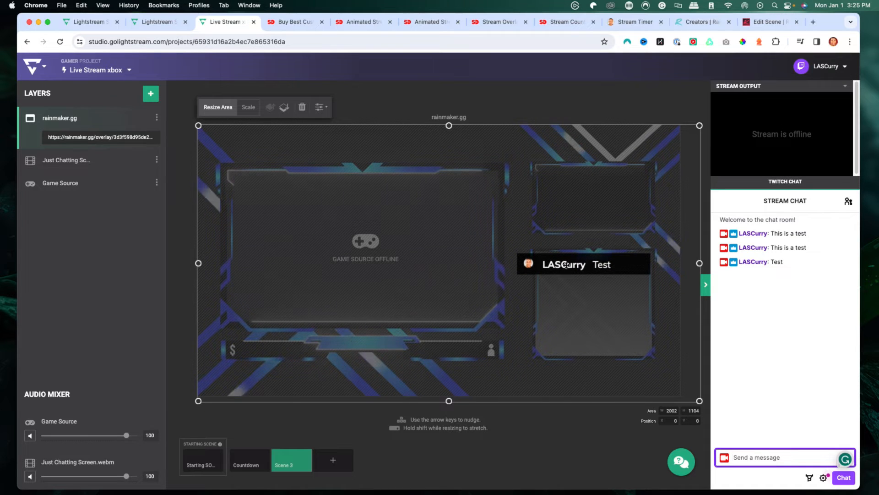
- Review the Chat layer's settings and chat display options in the rainmaker.gg overlay editor
{"action": "left_click", "coordinate": [769, 23]}
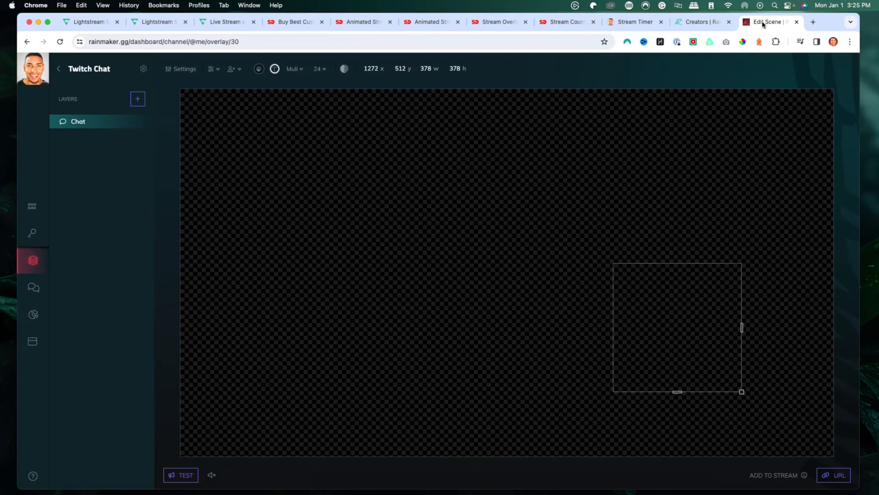
{"action": "left_click", "coordinate": [139, 122]}
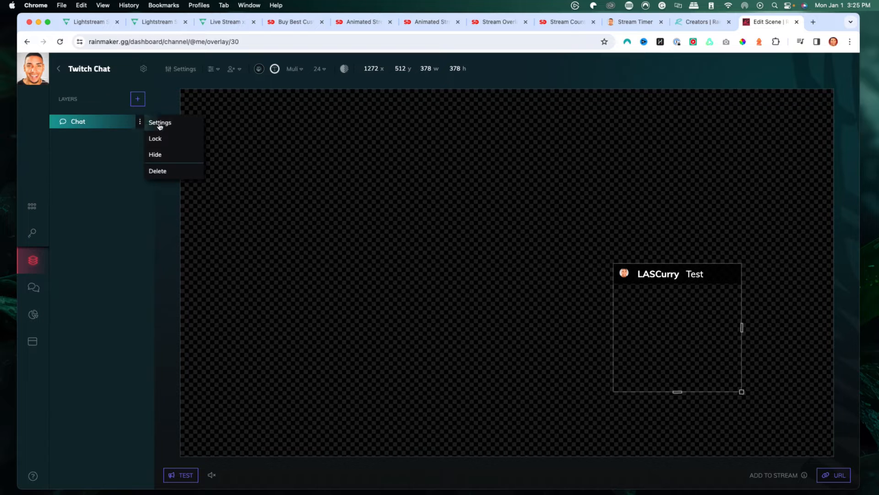
{"action": "left_click", "coordinate": [151, 123]}
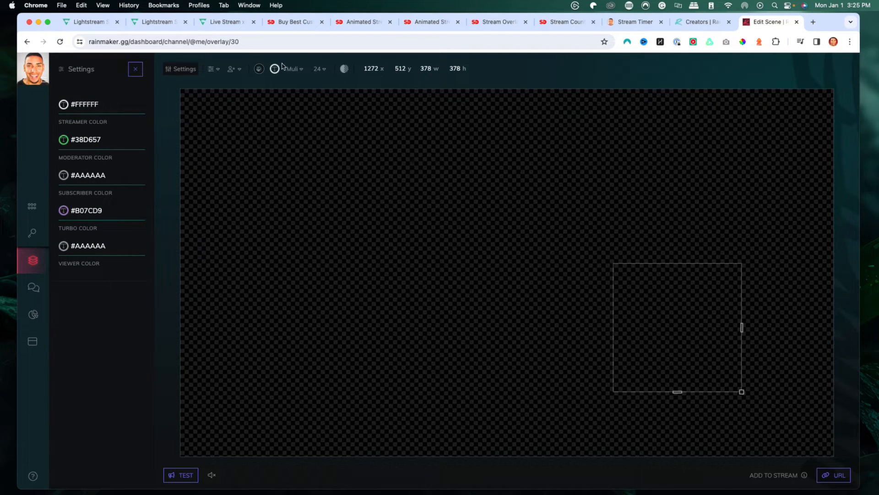
{"action": "left_click", "coordinate": [209, 70]}
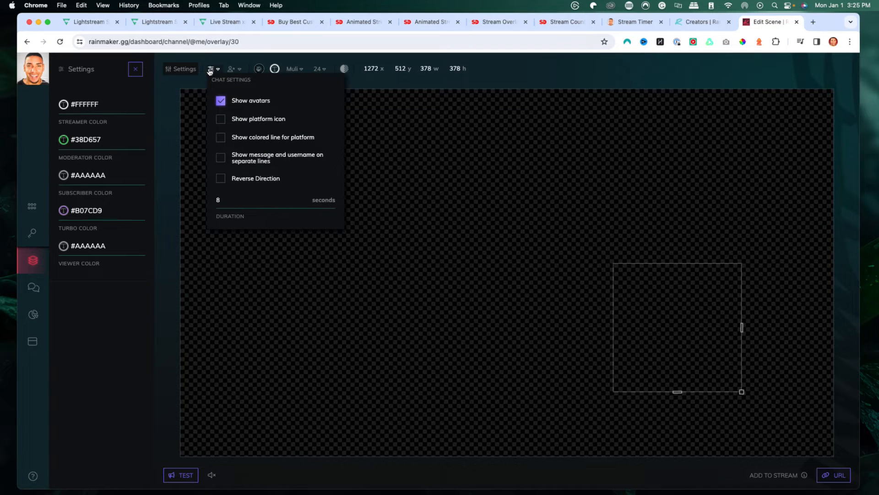
{"action": "left_click", "coordinate": [210, 71]}
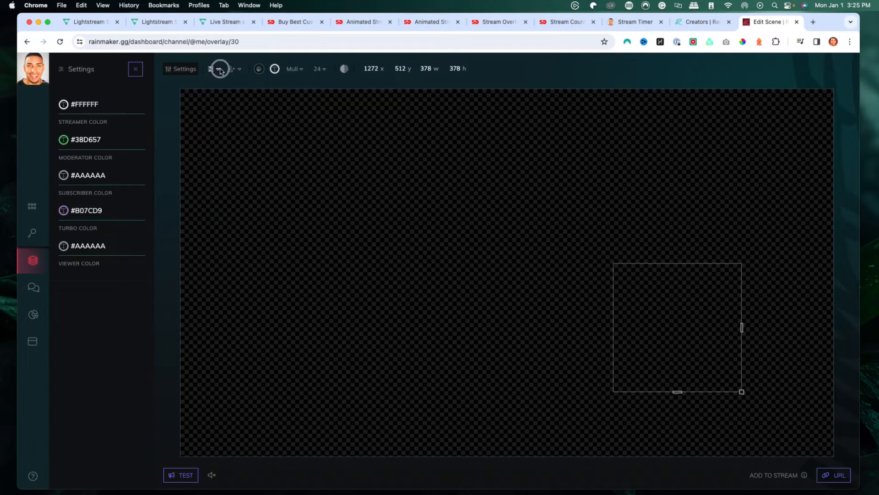
{"action": "left_click", "coordinate": [220, 70]}
{"action": "left_click", "coordinate": [219, 70]}
{"action": "left_click", "coordinate": [225, 21]}
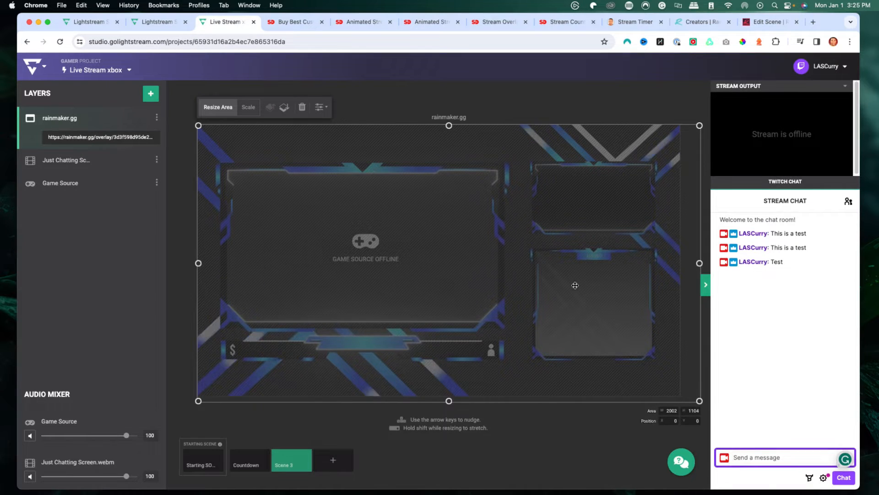
- Collapse the chat panel, add a new scene, and begin adding a video clip layer to it
{"action": "left_click", "coordinate": [505, 116]}
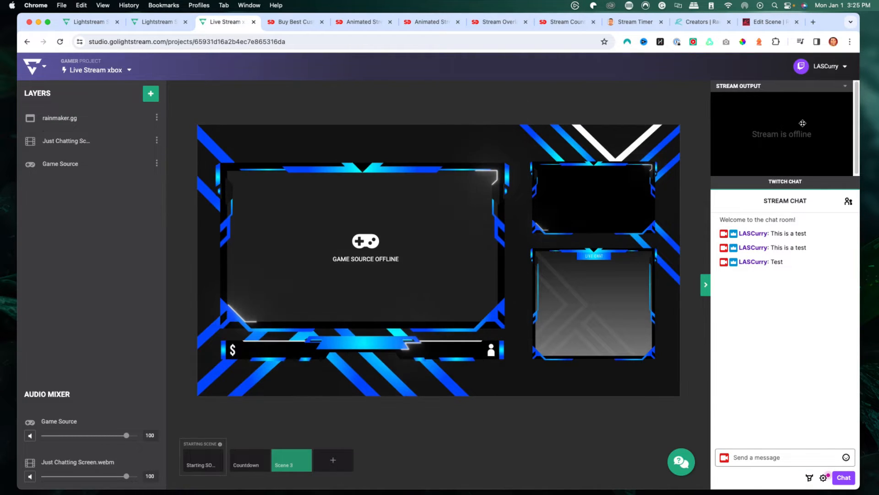
{"action": "left_click", "coordinate": [705, 284]}
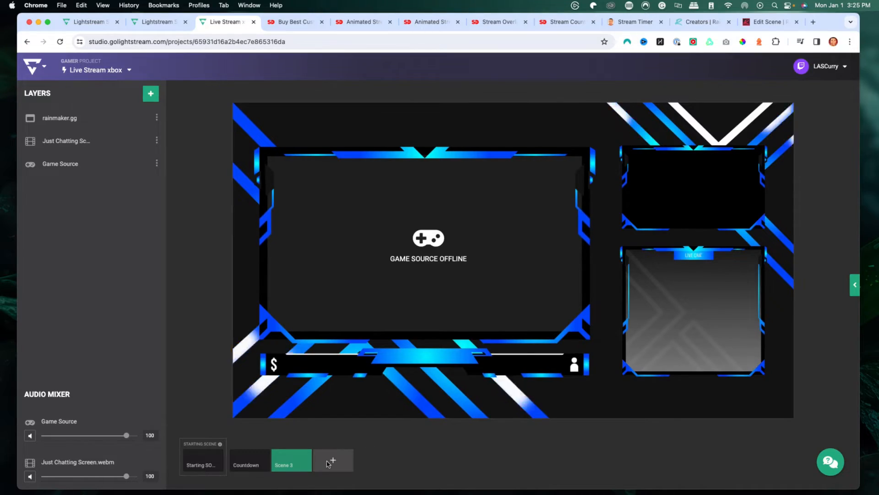
{"action": "left_click", "coordinate": [329, 463]}
{"action": "left_click", "coordinate": [330, 467]}
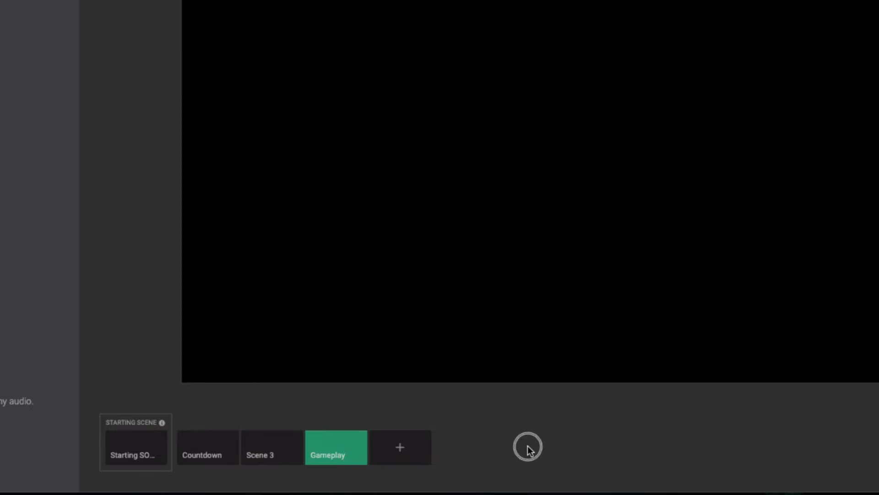
{"action": "left_click", "coordinate": [183, 94]}
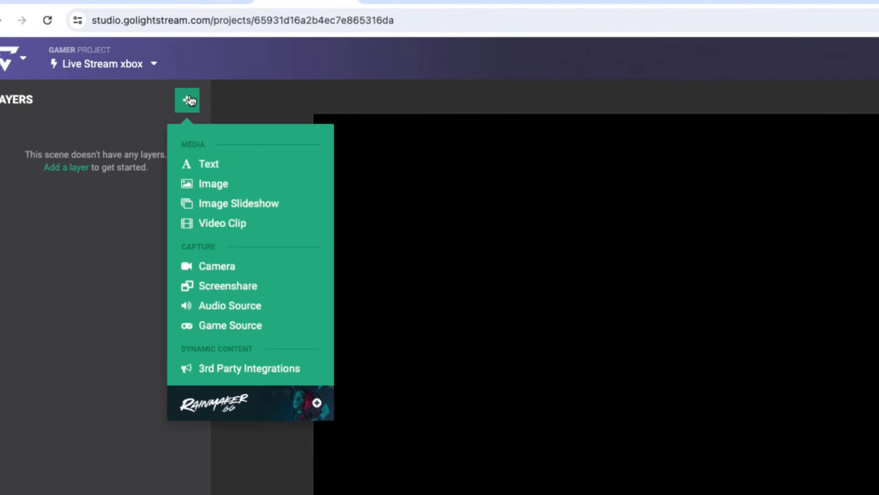
{"action": "left_click", "coordinate": [222, 225]}
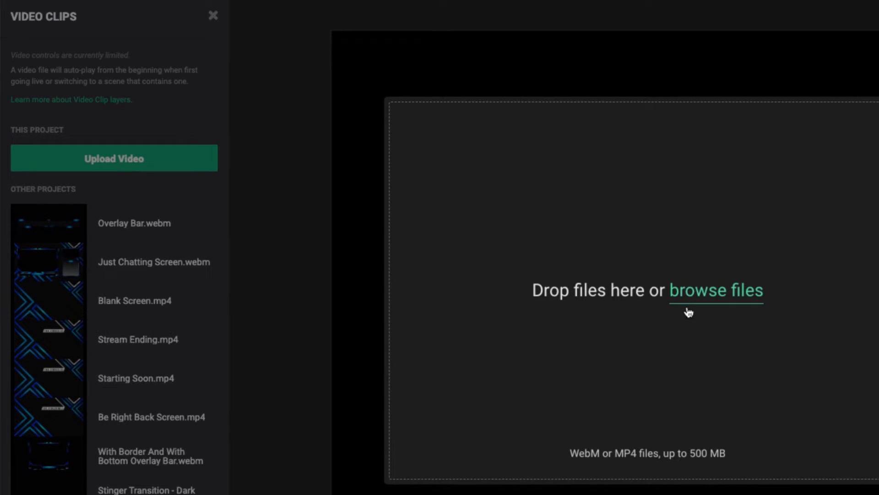
{"action": "left_click", "coordinate": [707, 297]}
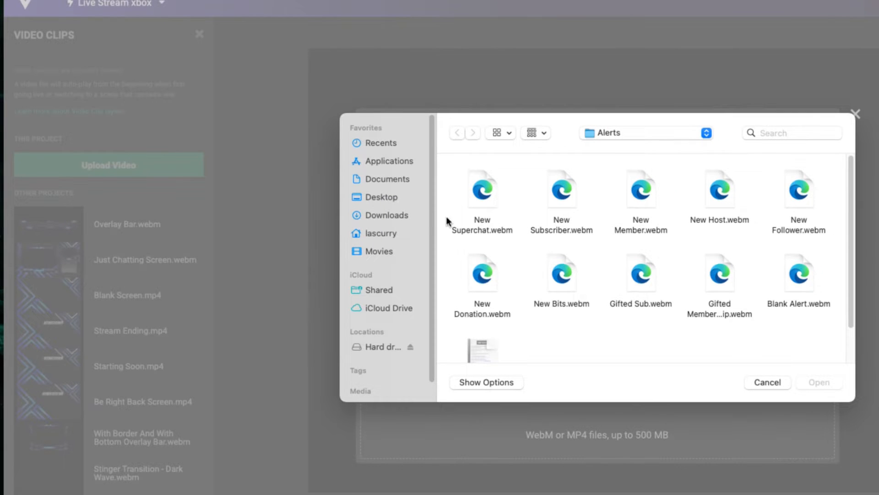
{"action": "left_click", "coordinate": [395, 202]}
{"action": "double_click", "coordinate": [682, 187]}
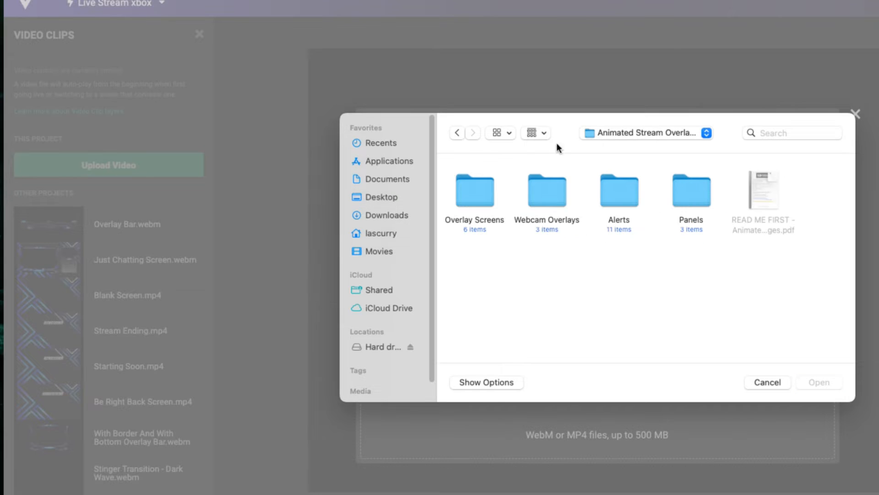
{"action": "double_click", "coordinate": [473, 197]}
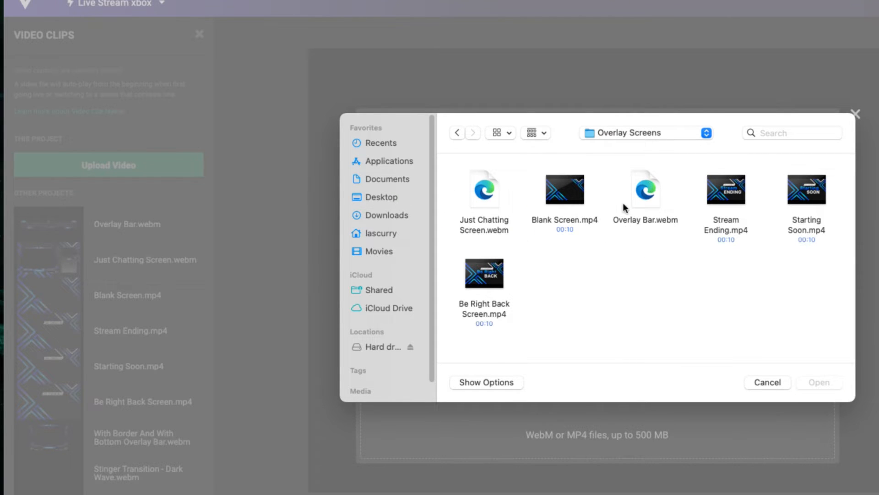
{"action": "left_click", "coordinate": [768, 382]}
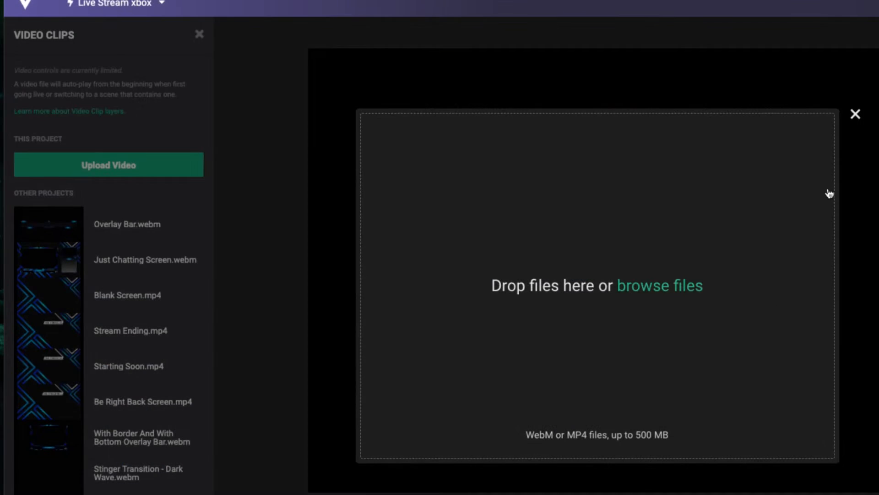
{"action": "left_click", "coordinate": [857, 120]}
- Add Overlay Bar.webm from other projects and scale it down into a banner along the scene's top edge
{"action": "left_click", "coordinate": [40, 229]}
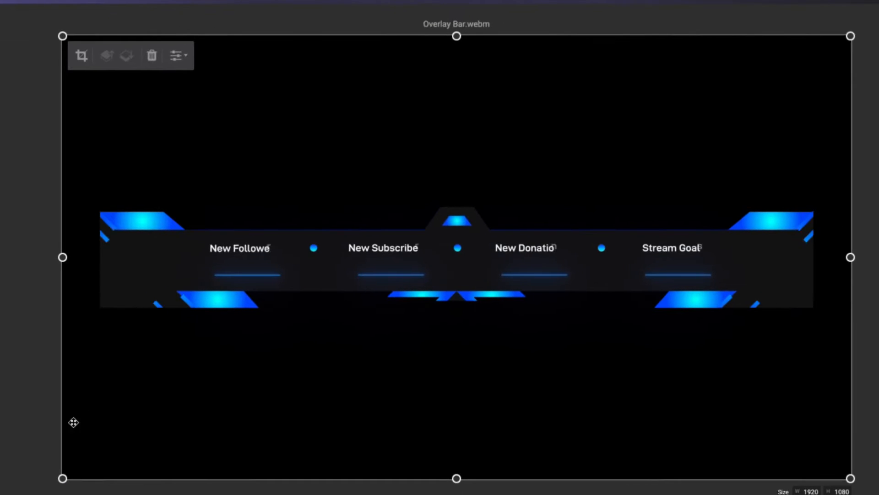
{"action": "left_click_drag", "start_coordinate": [62, 477], "coordinate": [63, 478]}
{"action": "left_click_drag", "start_coordinate": [109, 440], "coordinate": [301, 287]}
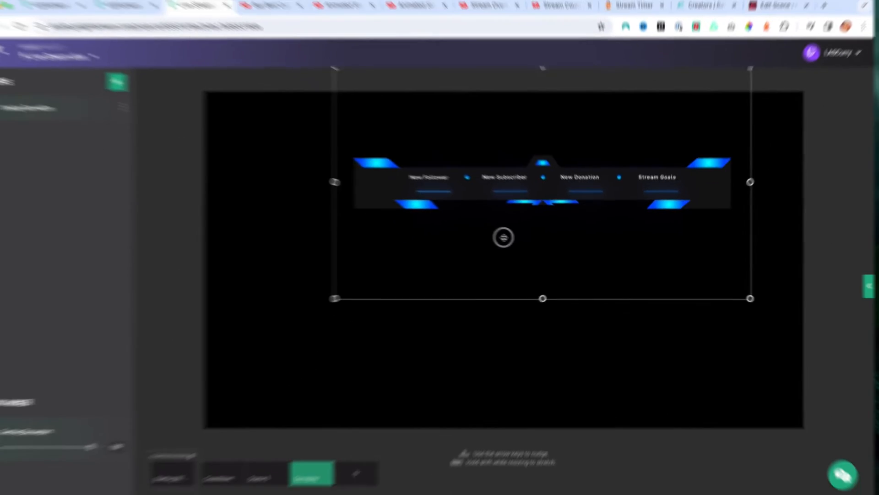
{"action": "left_click_drag", "start_coordinate": [504, 237], "coordinate": [487, 180]}
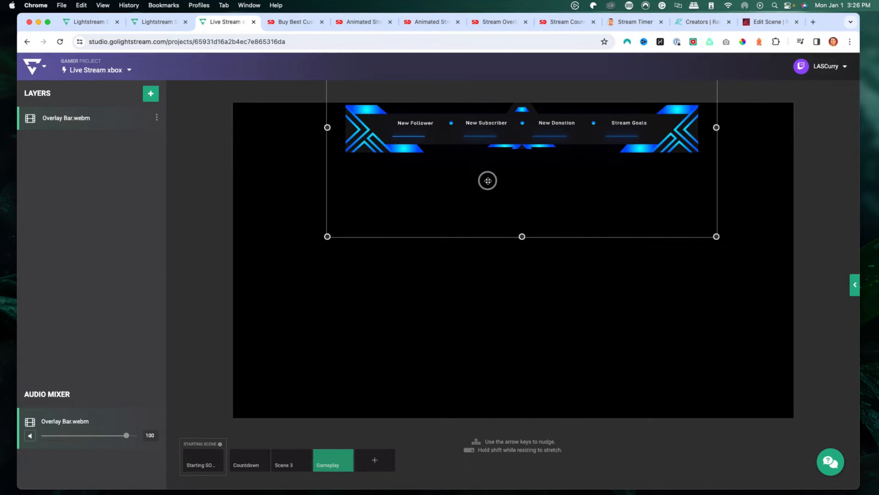
{"action": "left_click", "coordinate": [455, 323]}
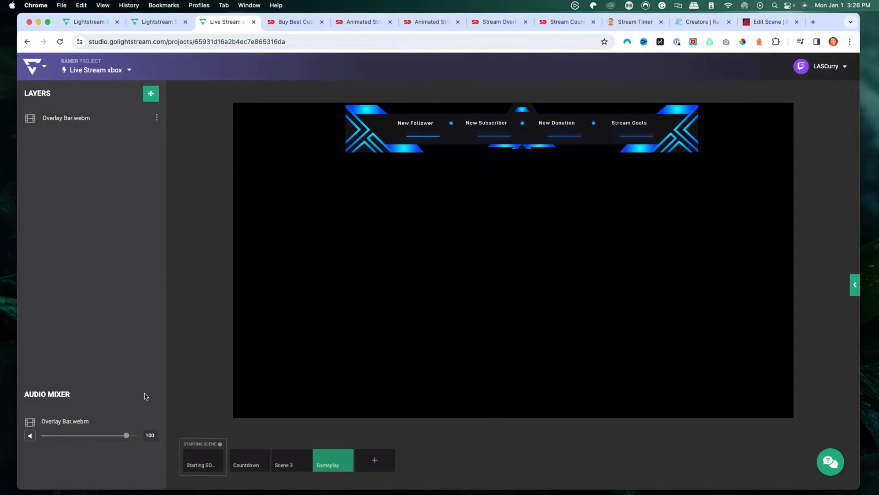
- Add a Game Source layer to the new scene
{"action": "left_click", "coordinate": [151, 95]}
{"action": "left_click", "coordinate": [174, 241]}
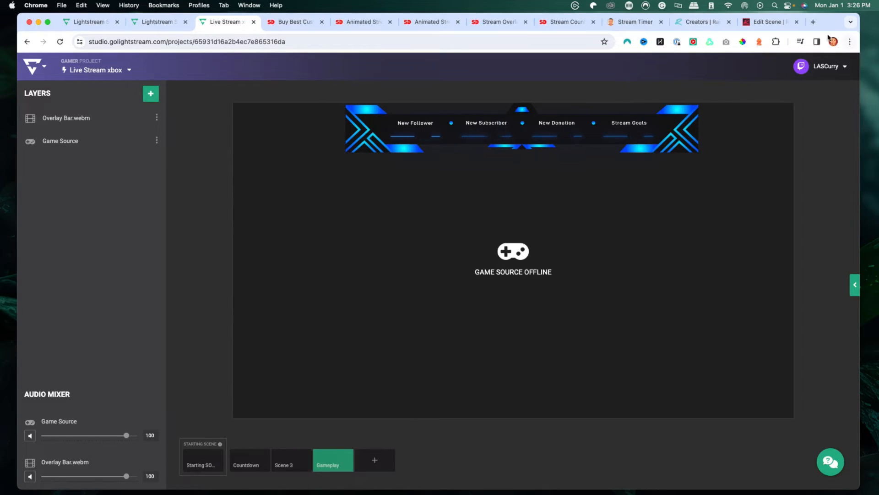
- Search Google for 'light stream studio xbox webcam' in a new tab and switch to image results
{"action": "left_click", "coordinate": [813, 22]}
{"action": "left_click", "coordinate": [371, 196]}
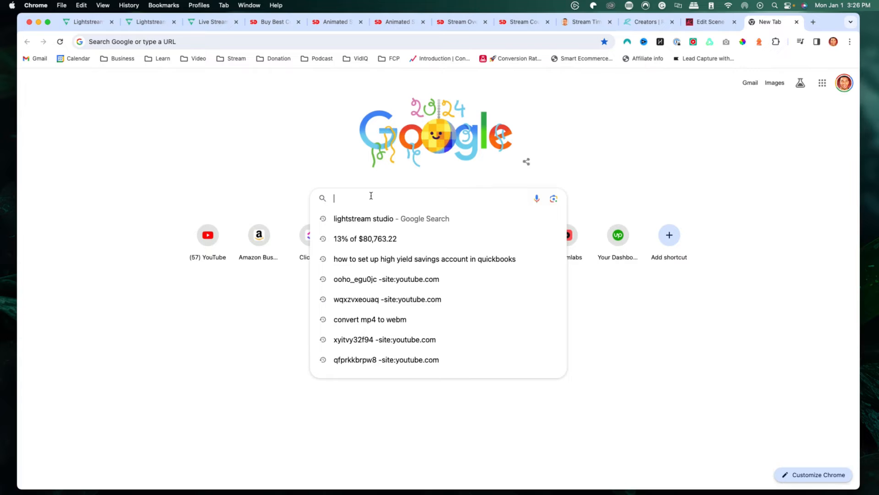
{"action": "type", "text": "light stream st"}
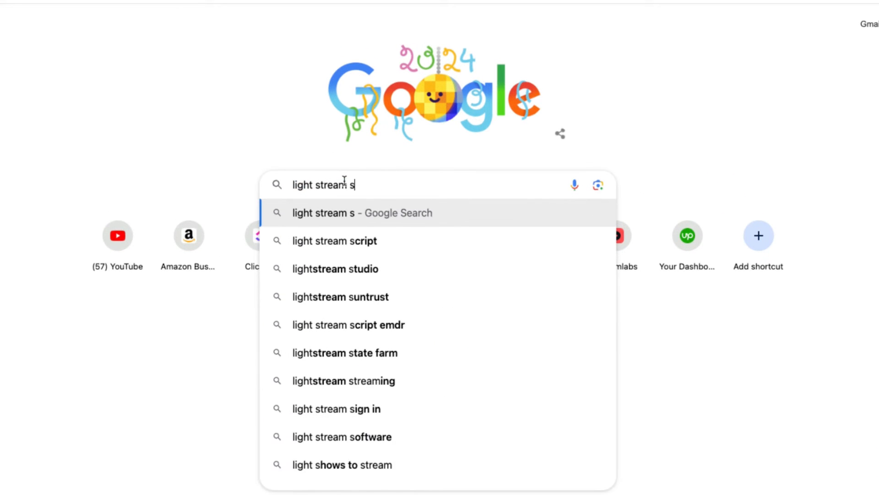
{"action": "type", "text": "udio xbox webcam"}
{"action": "key", "text": "Return"}
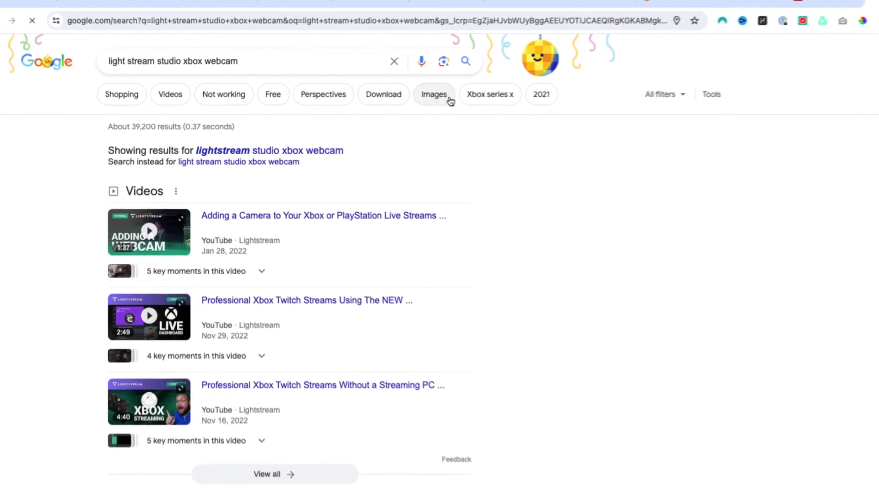
{"action": "left_click", "coordinate": [433, 95]}
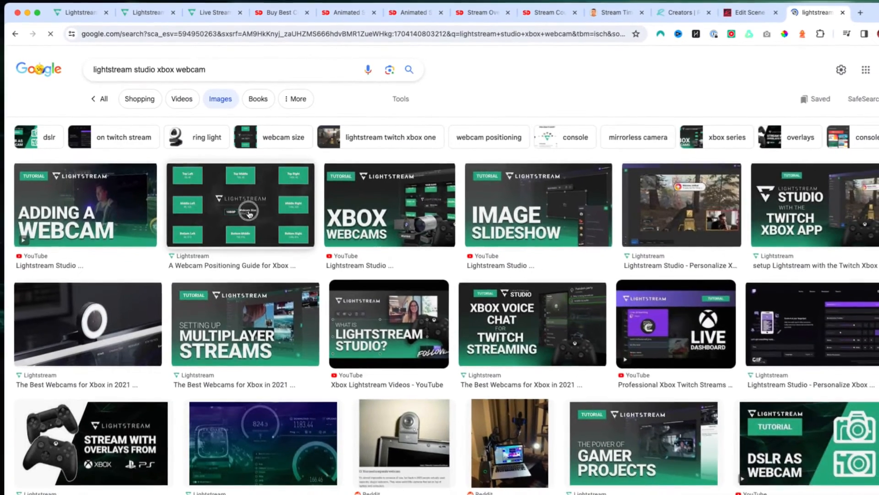
- Save the Lightstream webcam positioning guide image to the Desktop as WebcamPositioning1080
{"action": "left_click", "coordinate": [250, 214]}
{"action": "right_click", "coordinate": [724, 254]}
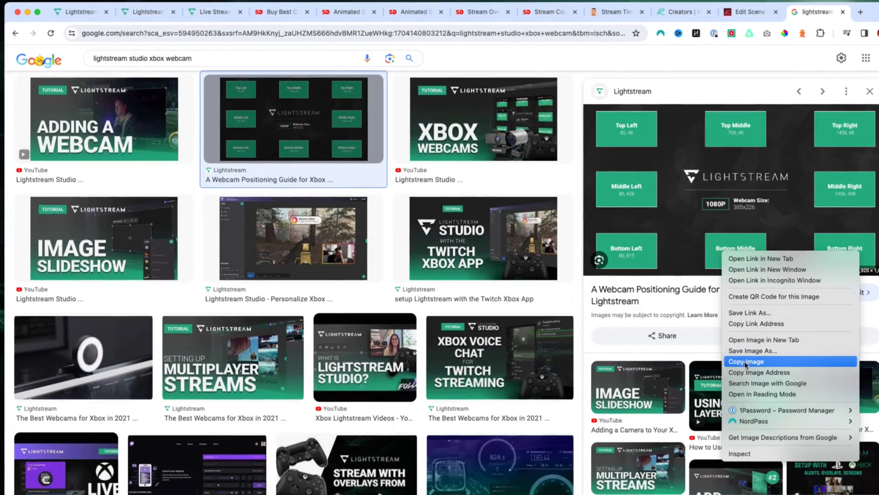
{"action": "left_click", "coordinate": [752, 350]}
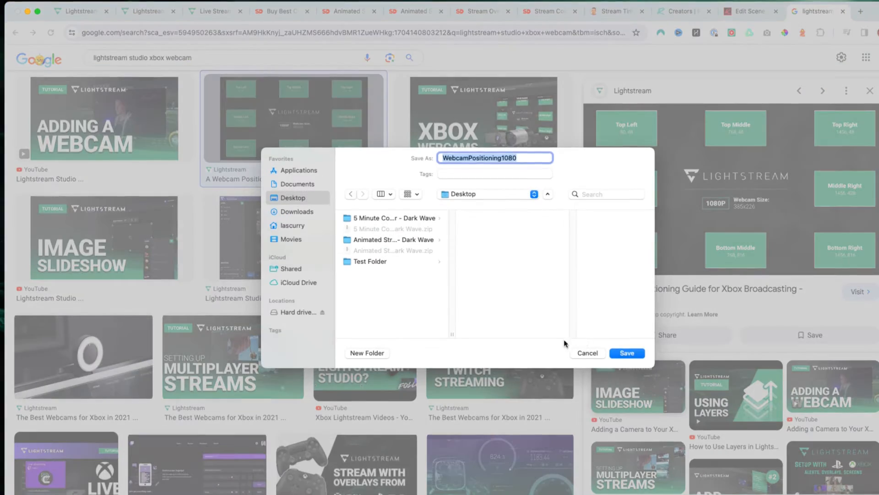
{"action": "left_click", "coordinate": [627, 353]}
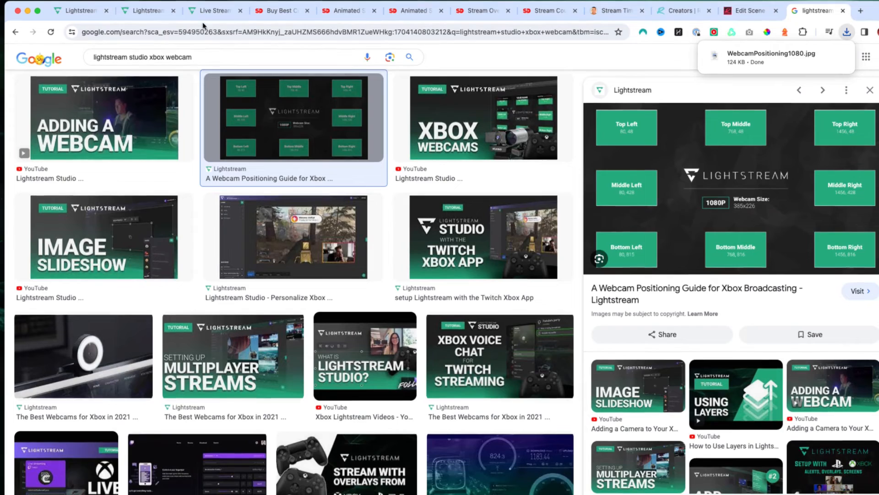
- Upload WebcamPositioning1080.jpg from the Desktop as an image layer in the new scene
{"action": "left_click", "coordinate": [195, 11]}
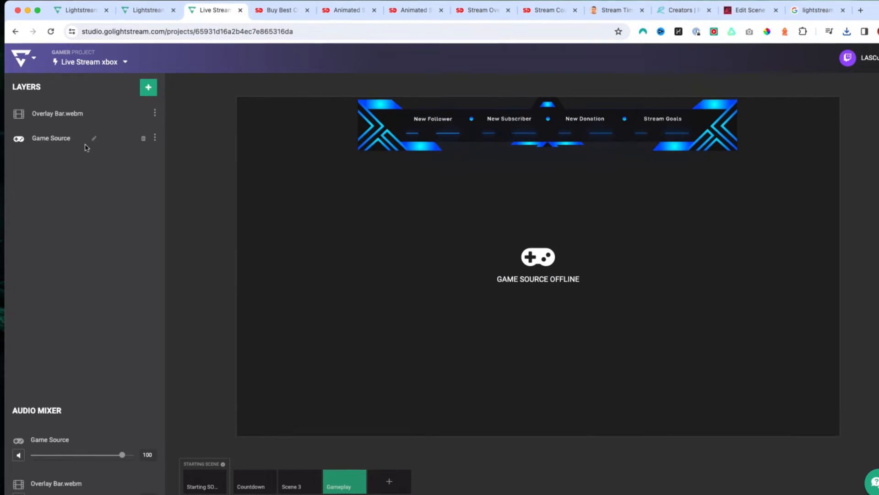
{"action": "left_click", "coordinate": [148, 91]}
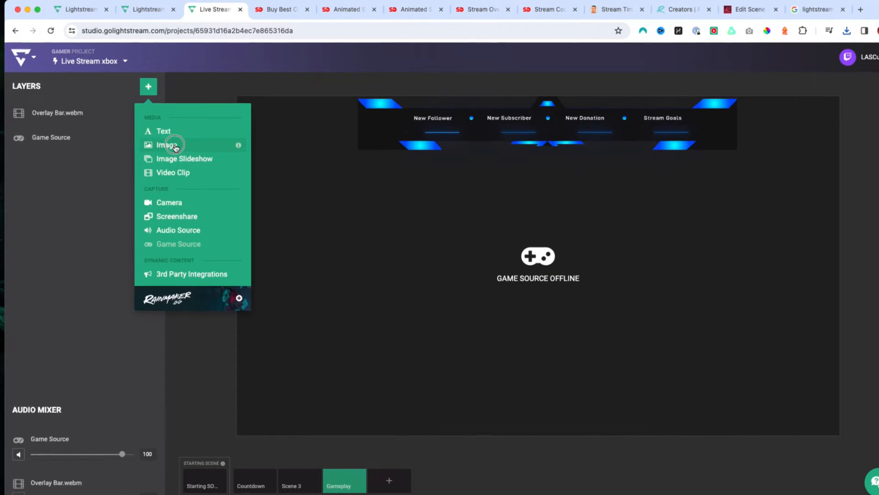
{"action": "left_click", "coordinate": [175, 146]}
{"action": "left_click", "coordinate": [87, 134]}
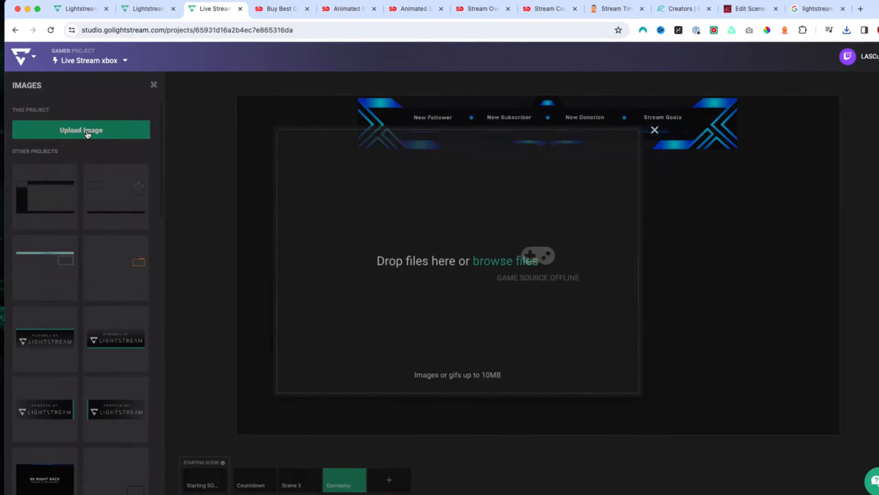
{"action": "left_click", "coordinate": [487, 284]}
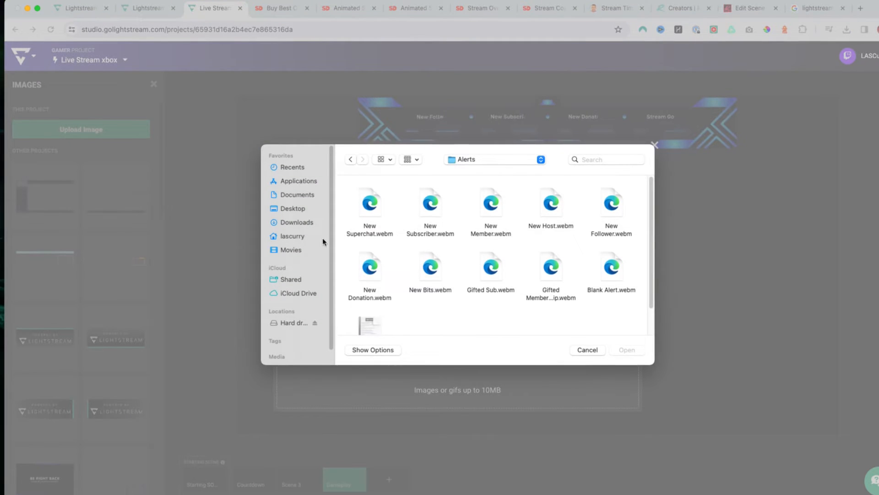
{"action": "left_click", "coordinate": [376, 216]}
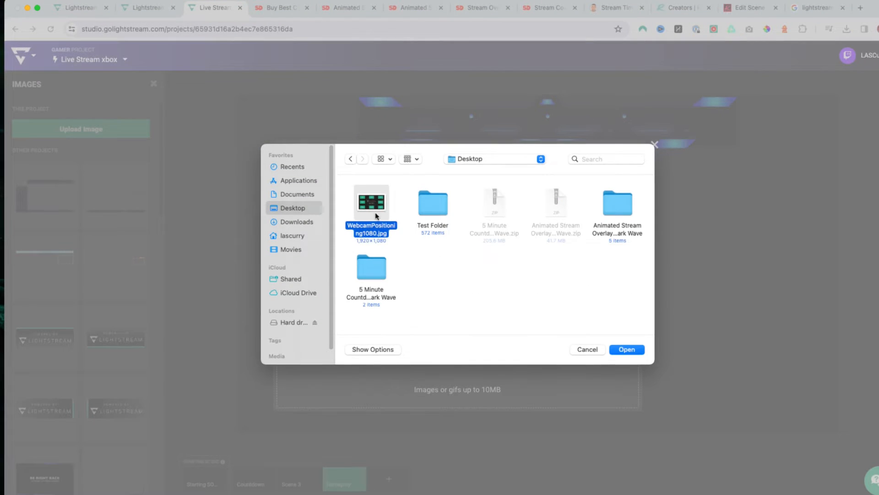
{"action": "left_click", "coordinate": [610, 350]}
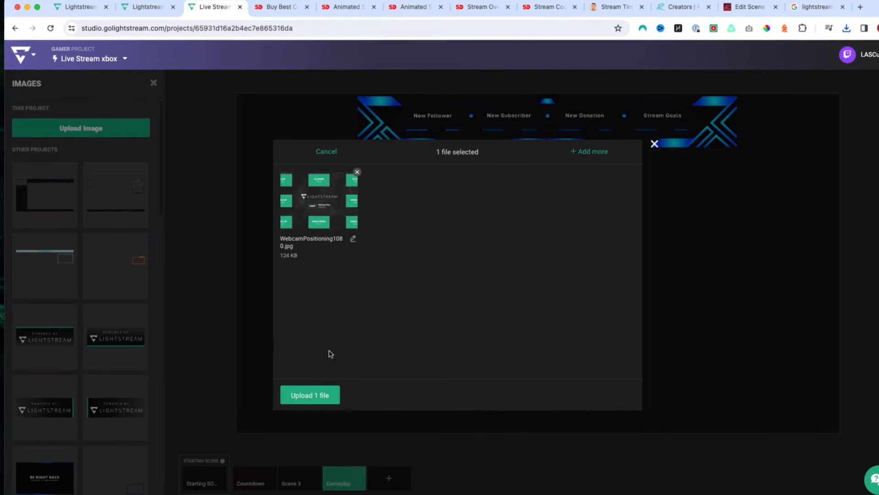
{"action": "left_click", "coordinate": [314, 393]}
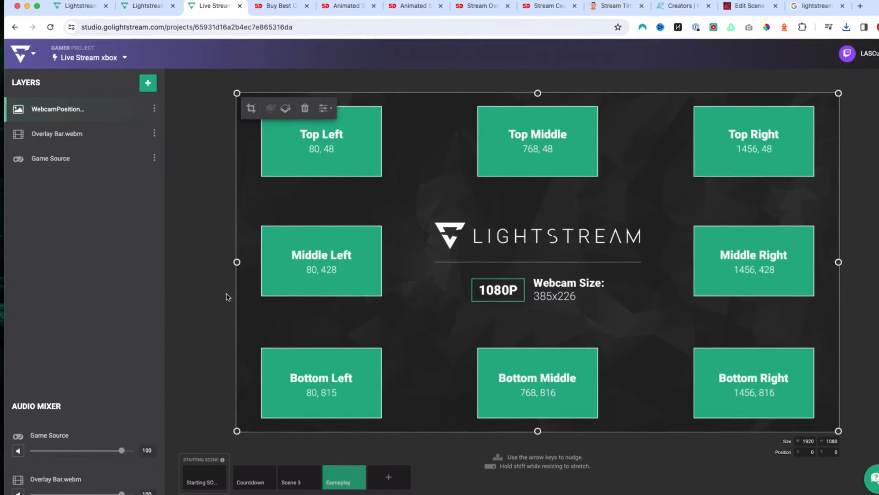
{"action": "left_click", "coordinate": [227, 297]}
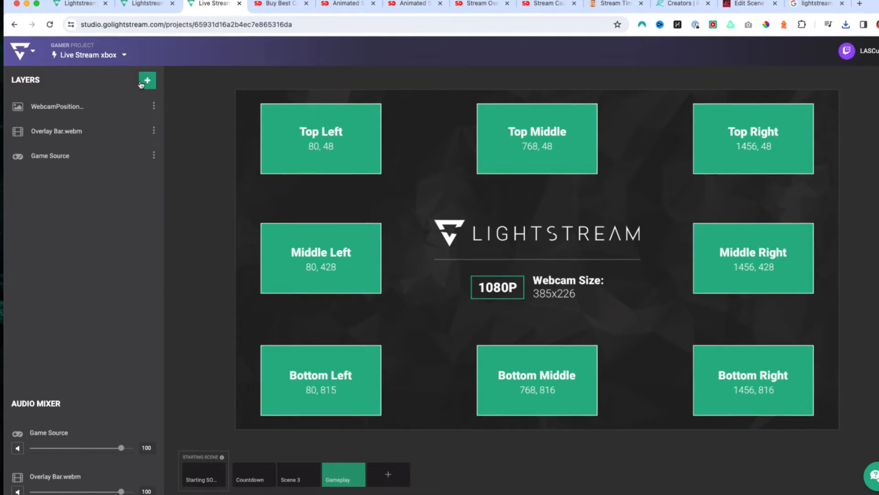
- Open the video clip layer list for the Gameplay scene
{"action": "left_click", "coordinate": [147, 80]}
{"action": "left_click", "coordinate": [192, 166]}
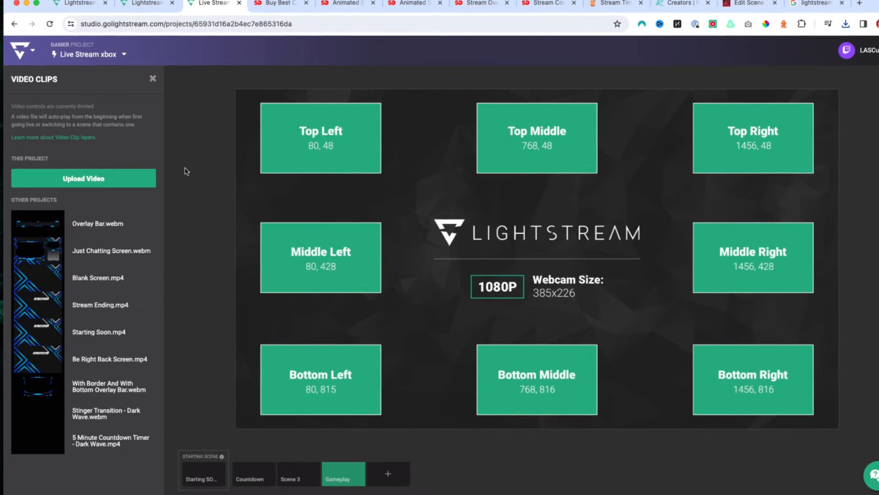
{"action": "left_click", "coordinate": [105, 186]}
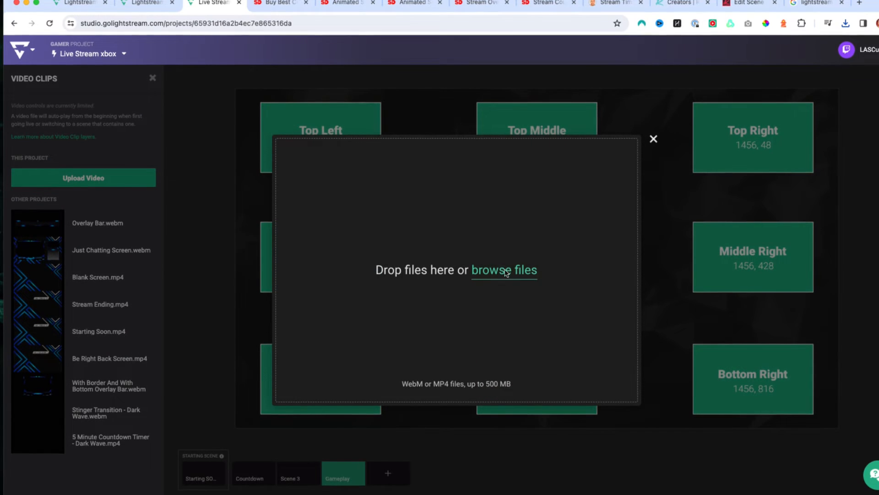
{"action": "left_click", "coordinate": [506, 271]}
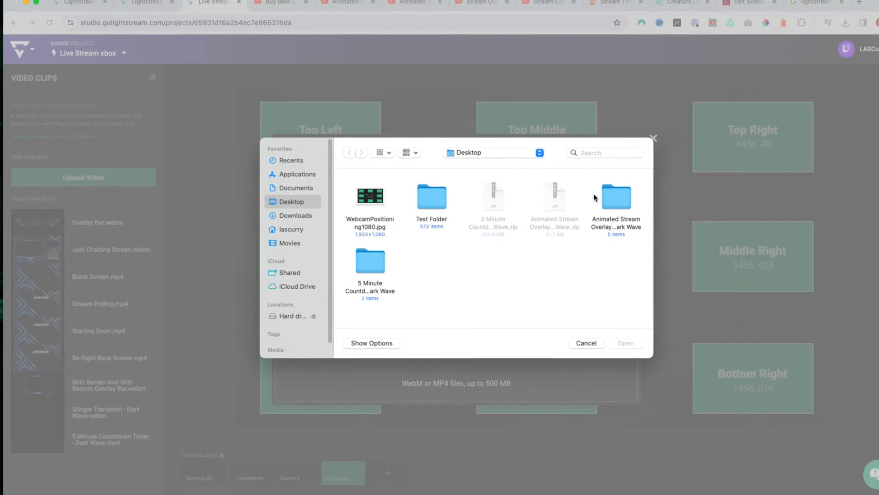
{"action": "double_click", "coordinate": [609, 196]}
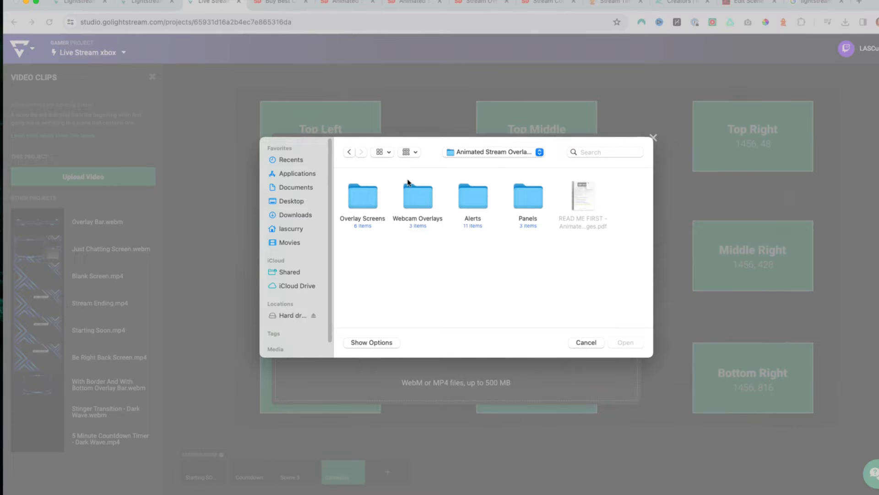
{"action": "double_click", "coordinate": [428, 203]}
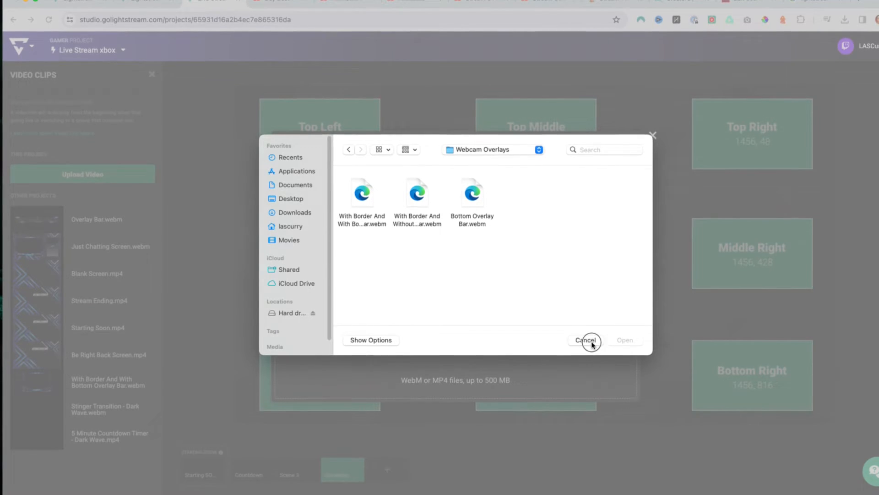
{"action": "left_click", "coordinate": [590, 344]}
{"action": "left_click", "coordinate": [653, 136]}
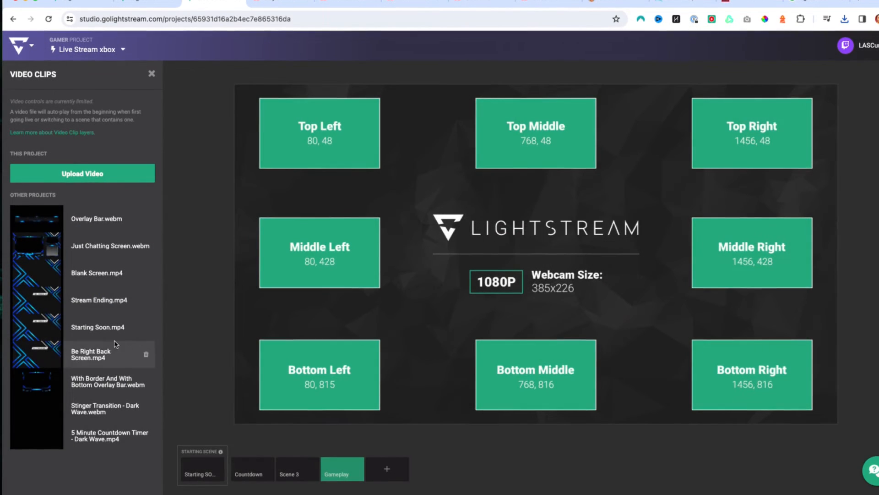
- Add the With Border And With Bottom Overlay Bar.webm clip and shrink it over the Middle Left webcam box
{"action": "left_click", "coordinate": [87, 380]}
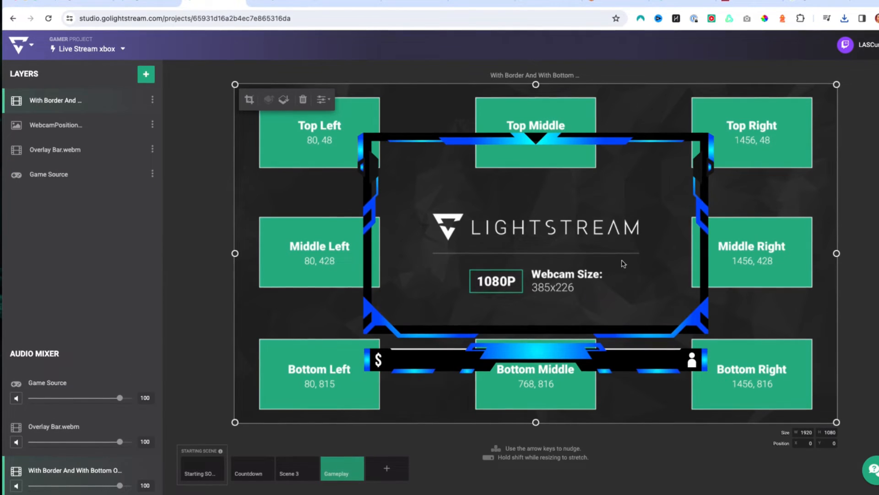
{"action": "left_click_drag", "start_coordinate": [837, 83], "coordinate": [437, 307]}
{"action": "left_click_drag", "start_coordinate": [372, 378], "coordinate": [351, 269]}
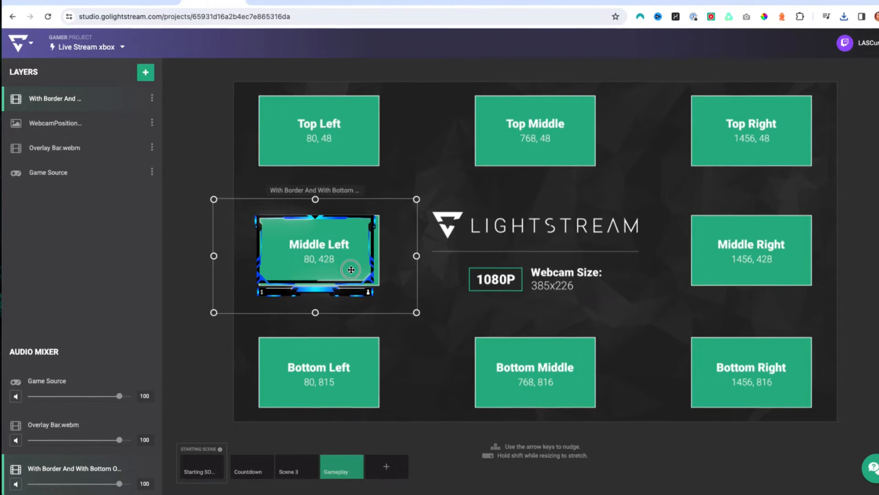
{"action": "left_click_drag", "start_coordinate": [417, 313], "coordinate": [428, 320]}
{"action": "left_click_drag", "start_coordinate": [335, 261], "coordinate": [333, 257]}
{"action": "left_click", "coordinate": [181, 334]}
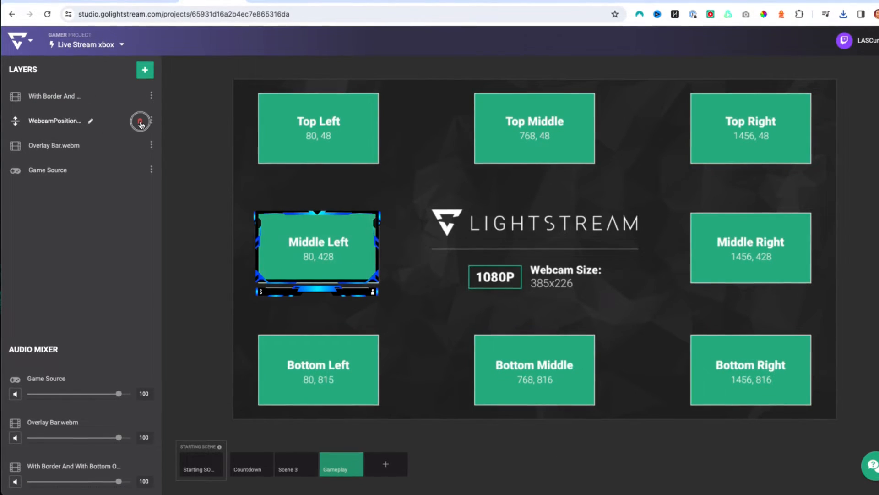
- Hide the webcam positioning guide layer and add a new scene named Brb
{"action": "left_click", "coordinate": [140, 122]}
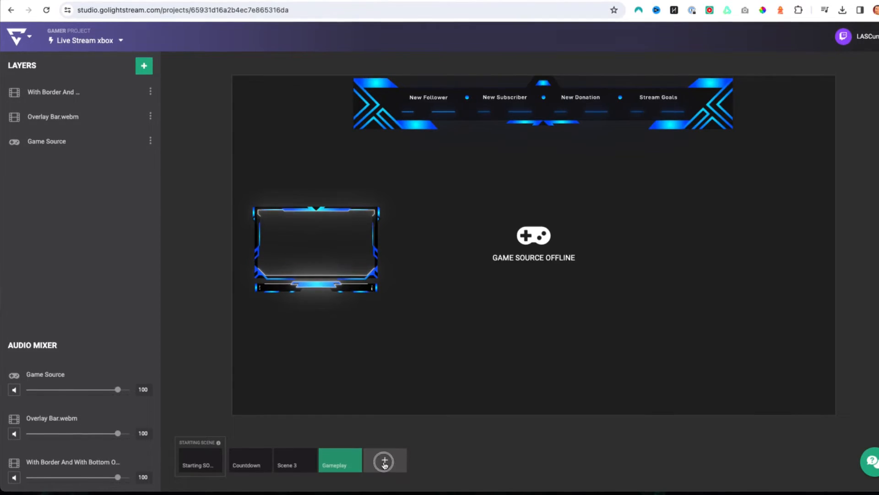
{"action": "left_click", "coordinate": [384, 461]}
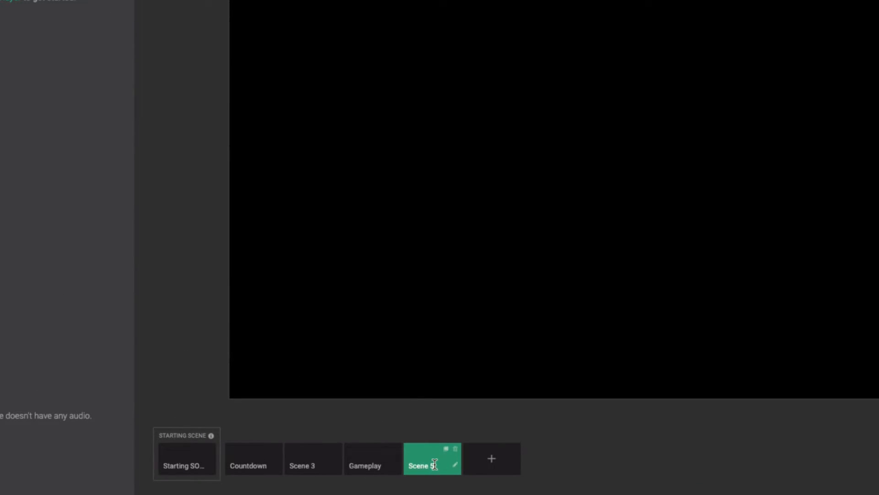
{"action": "double_click", "coordinate": [428, 463]}
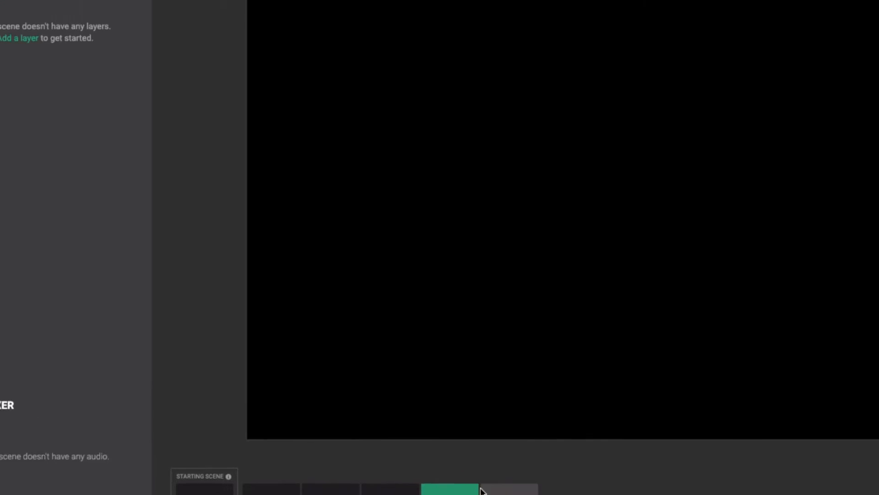
- Open the video clip layer list for the Brb scene
{"action": "left_click", "coordinate": [184, 103]}
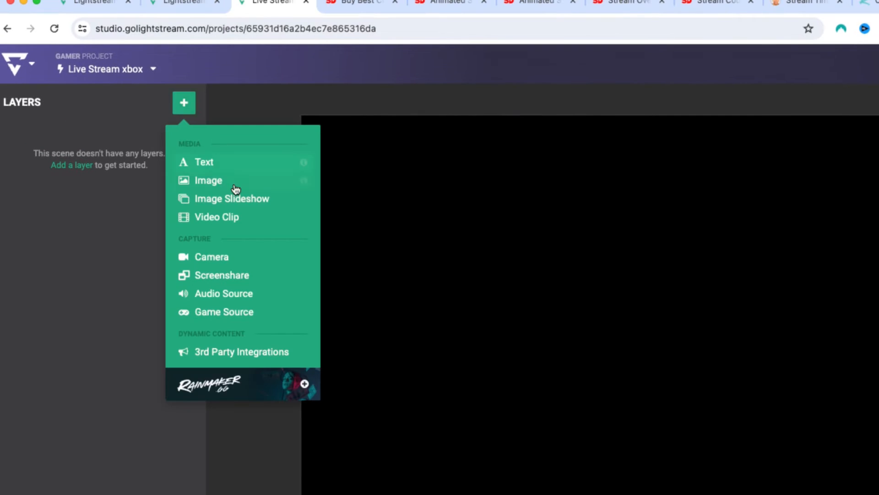
{"action": "left_click", "coordinate": [206, 218]}
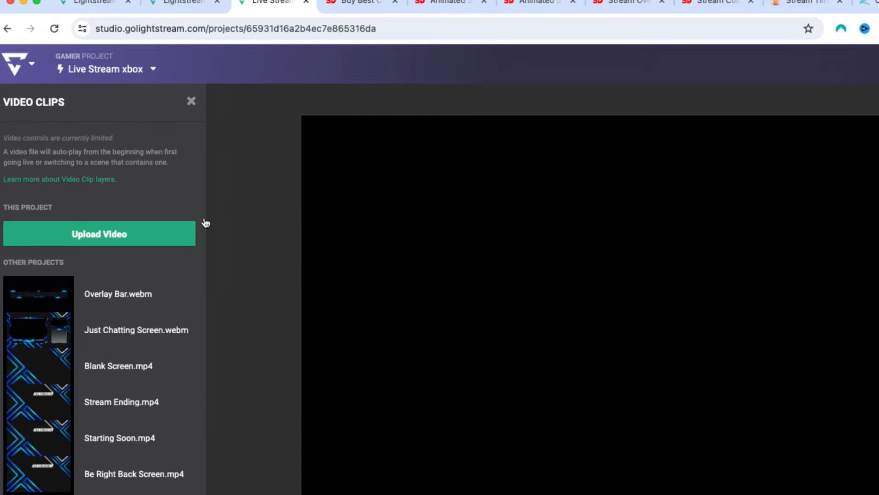
{"action": "left_click", "coordinate": [99, 231]}
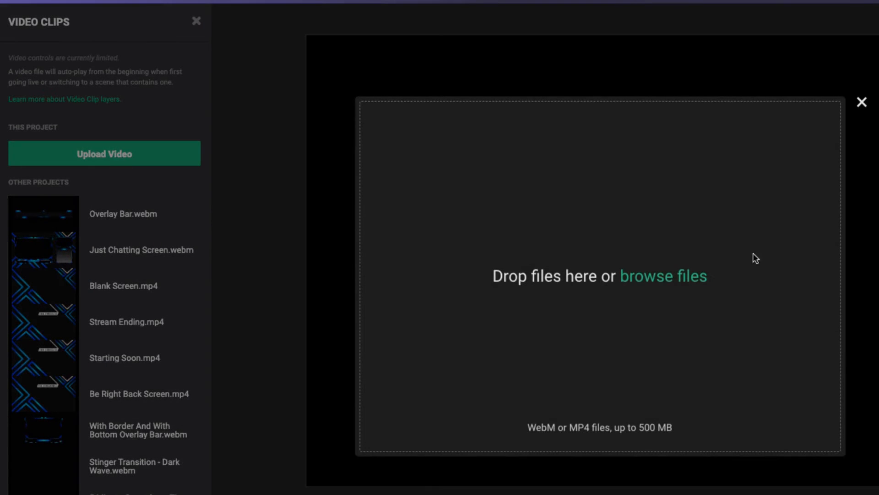
{"action": "left_click", "coordinate": [687, 276]}
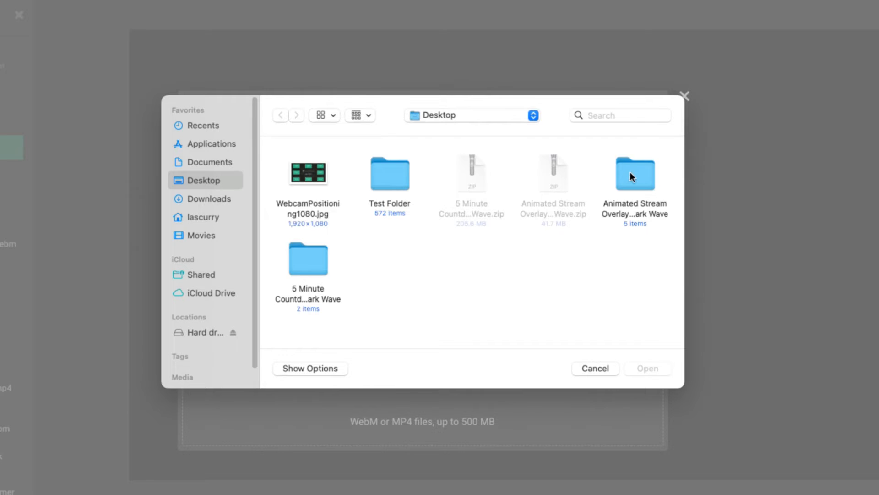
{"action": "double_click", "coordinate": [631, 174]}
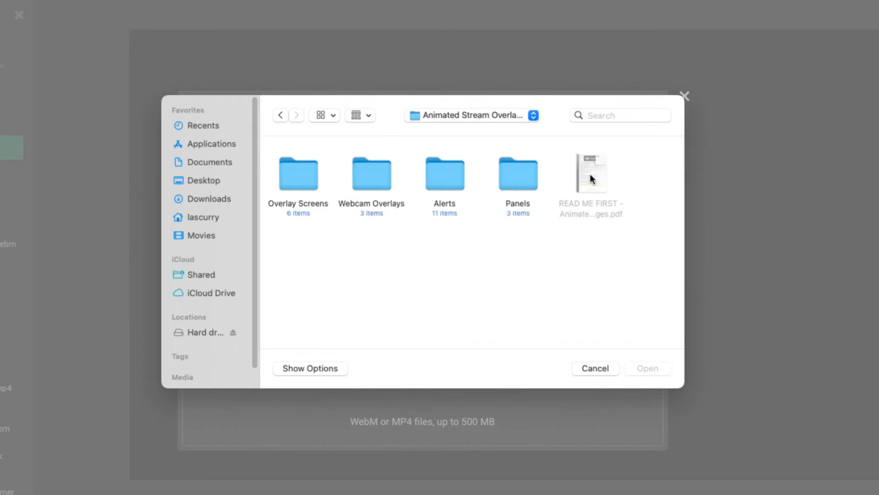
{"action": "double_click", "coordinate": [289, 173]}
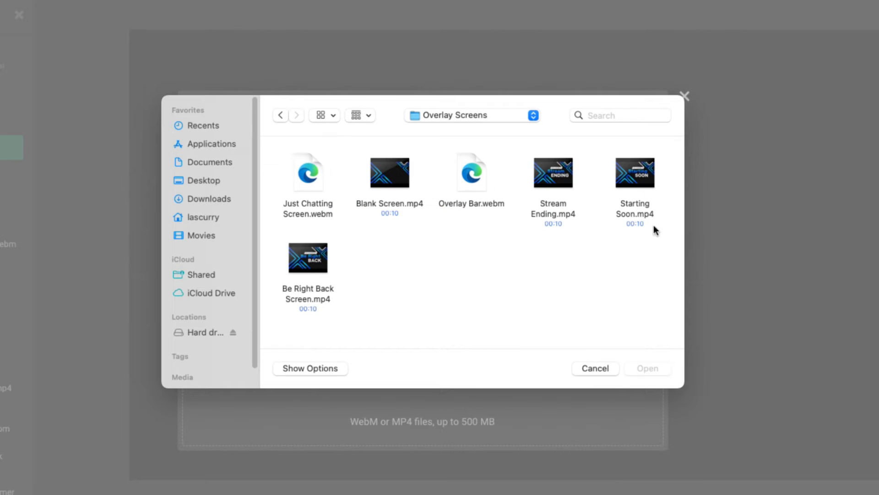
{"action": "left_click", "coordinate": [594, 368]}
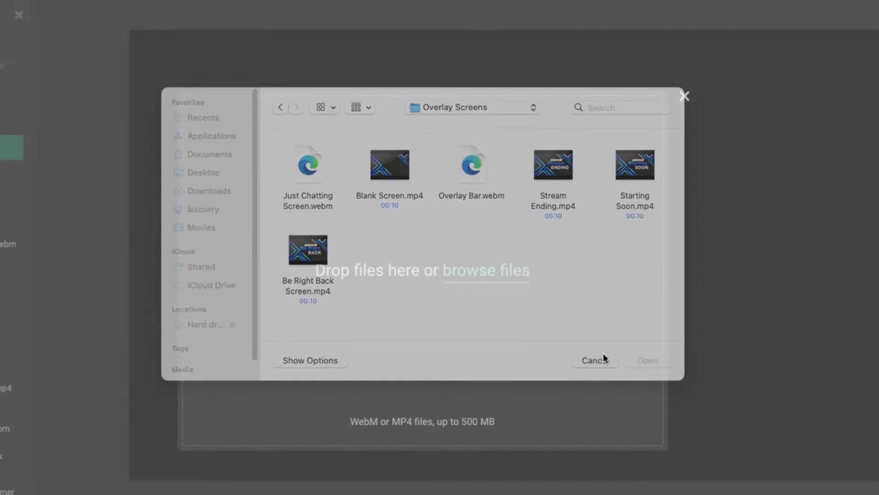
{"action": "left_click", "coordinate": [685, 97]}
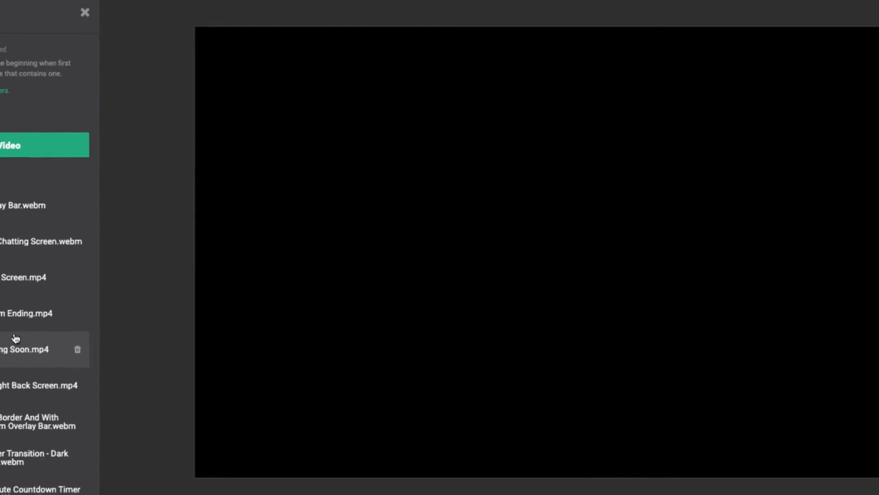
- Add the Be Right Back Screen.mp4 video clip layer to the Brb scene
{"action": "left_click", "coordinate": [128, 383]}
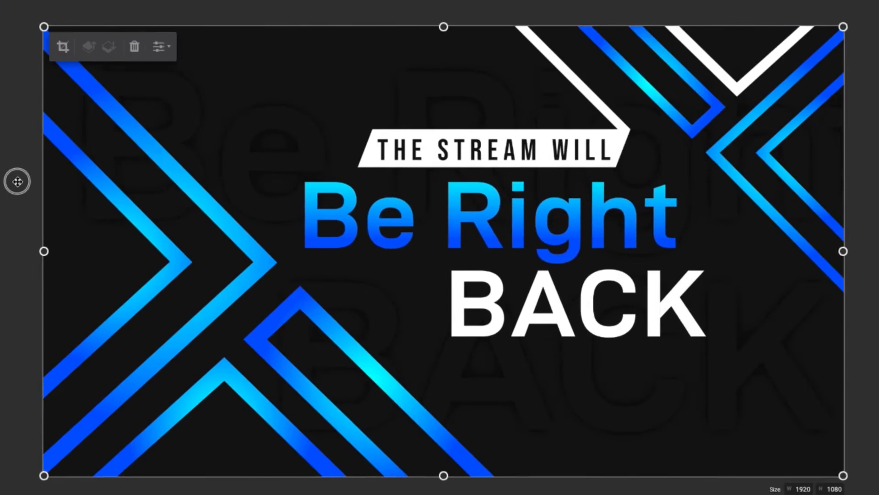
{"action": "left_click", "coordinate": [258, 178]}
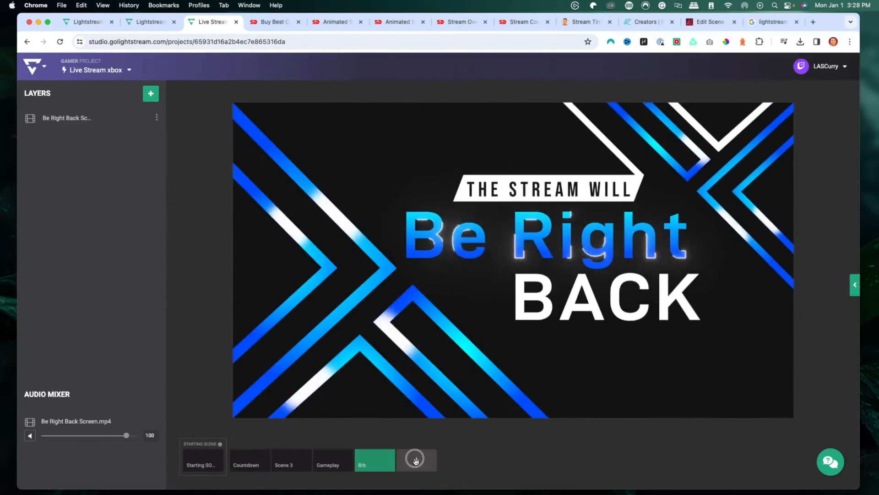
- Rename Scene 6 as Stream Ending and open its video clip layer list
{"action": "left_click", "coordinate": [411, 462]}
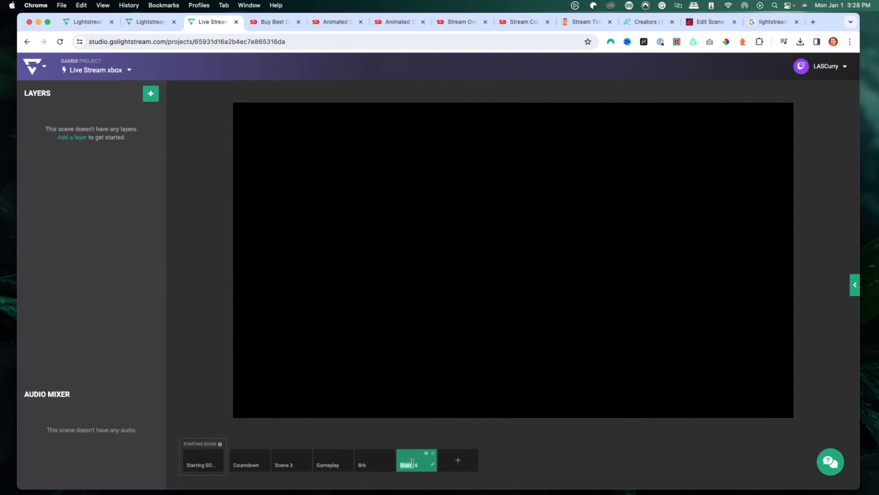
{"action": "type", "text": "Stream"}
{"action": "left_click", "coordinate": [156, 94]}
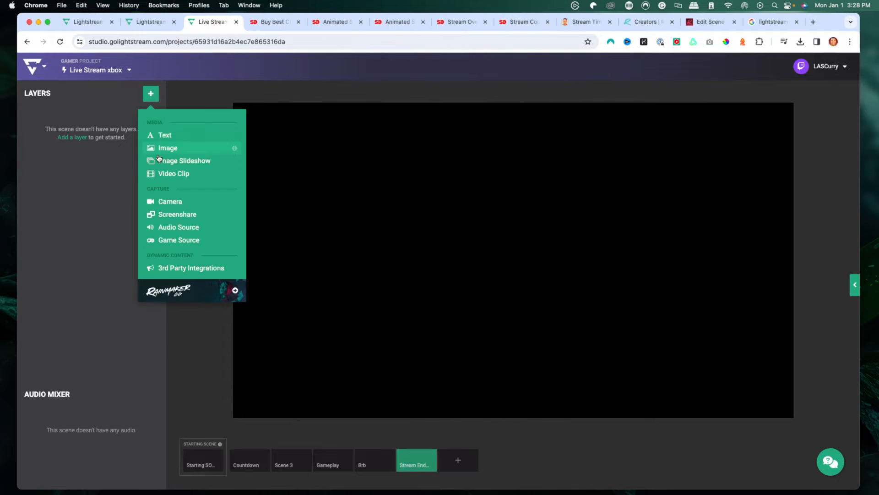
{"action": "left_click", "coordinate": [167, 177]}
{"action": "left_click", "coordinate": [109, 191]}
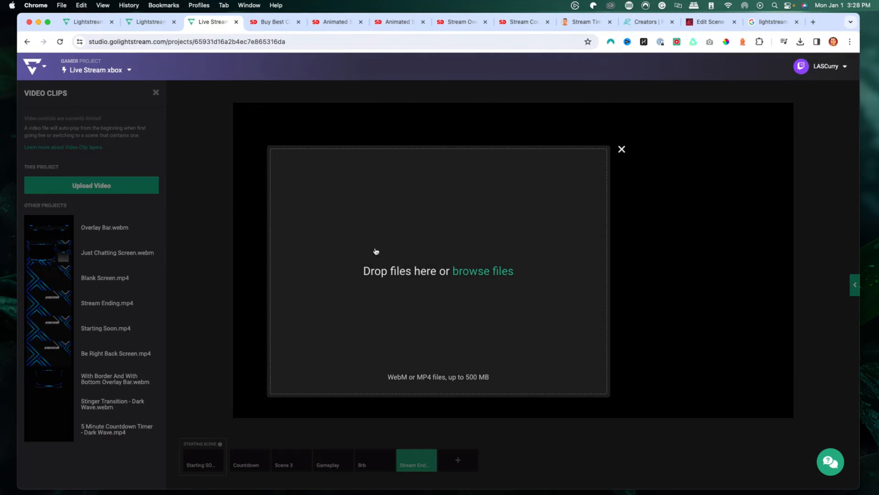
{"action": "left_click", "coordinate": [489, 300]}
{"action": "double_click", "coordinate": [579, 211]}
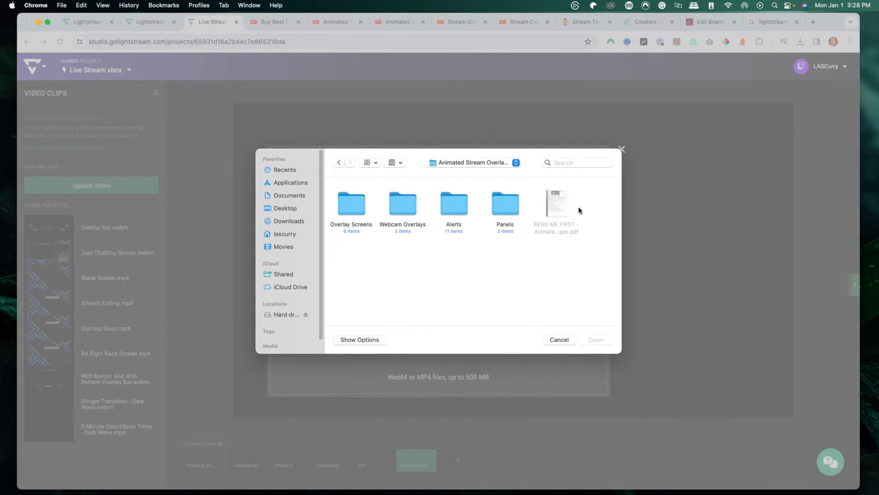
{"action": "double_click", "coordinate": [362, 207]}
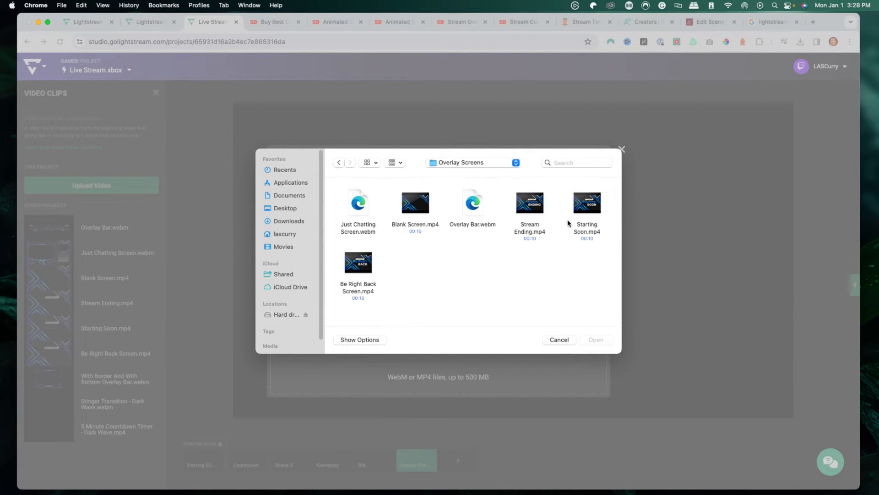
{"action": "left_click", "coordinate": [553, 339]}
{"action": "left_click", "coordinate": [621, 149]}
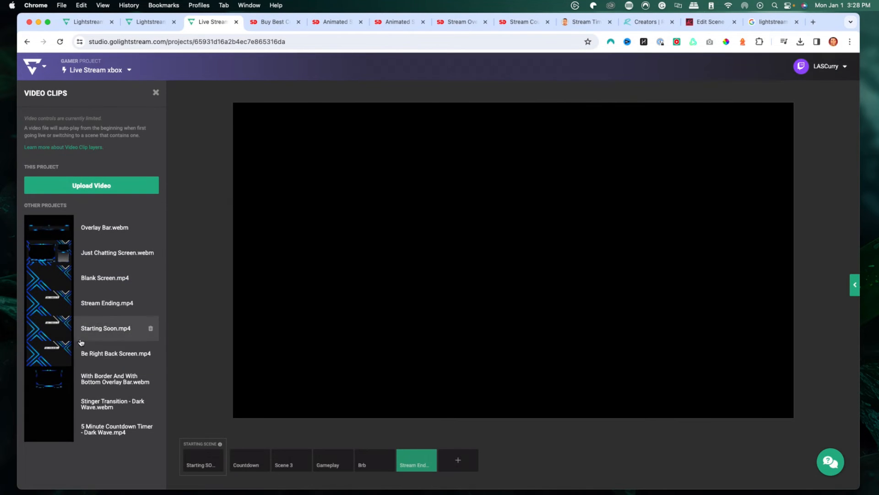